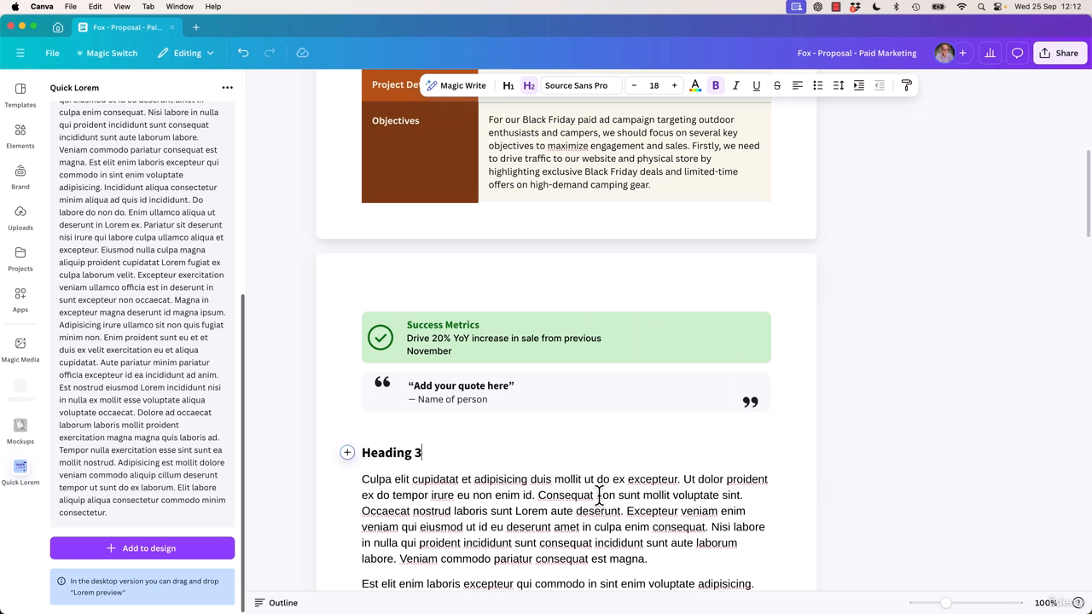
pyautogui.scroll(-3, 606, 503)
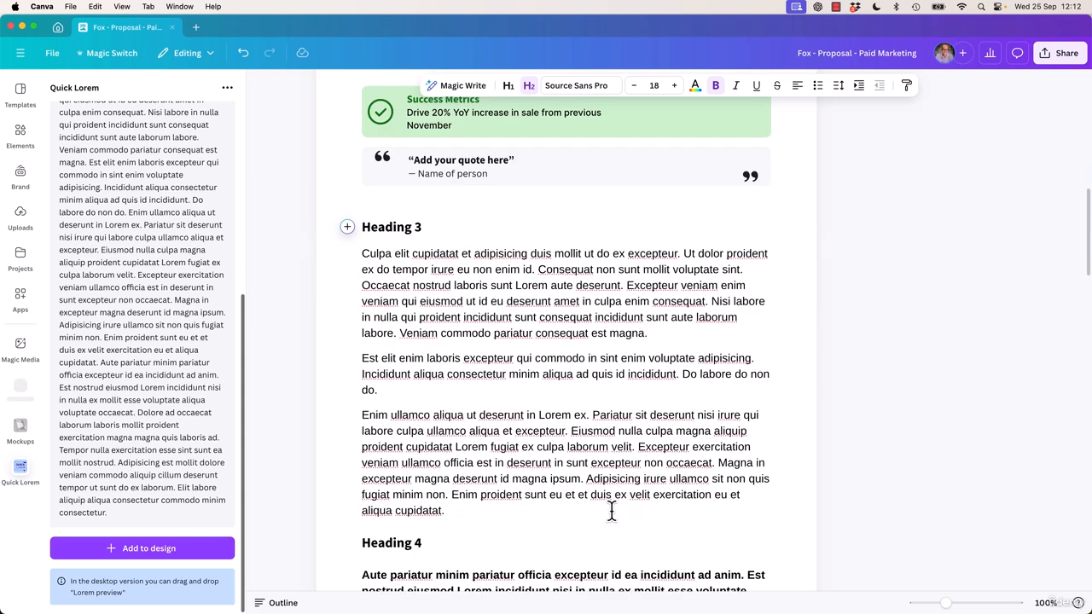
pyautogui.scroll(-4, 538, 511)
pyautogui.scroll(-5, 566, 469)
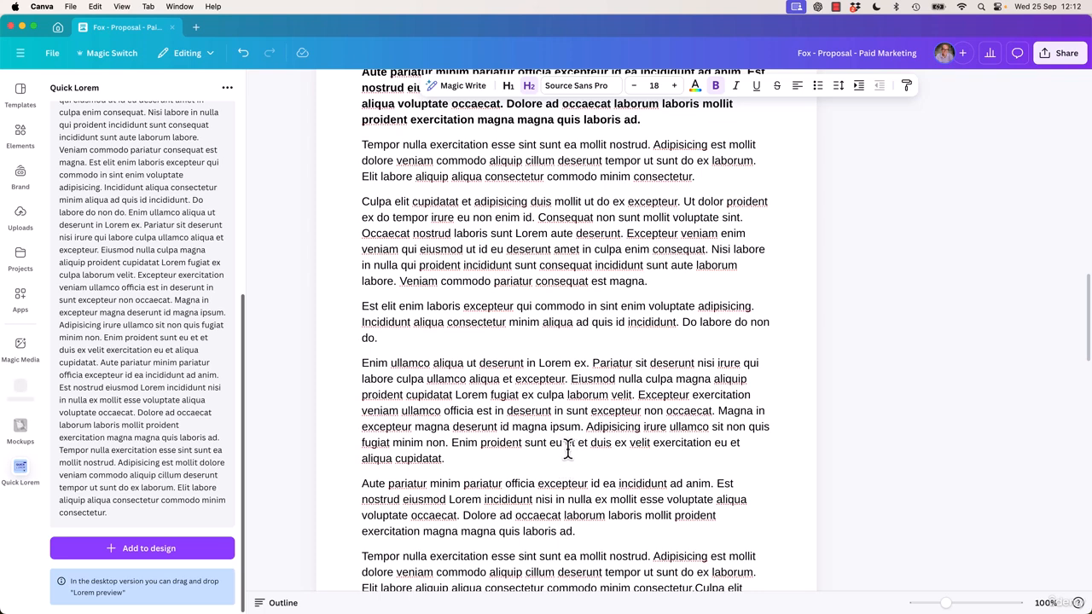
pyautogui.click(474, 336)
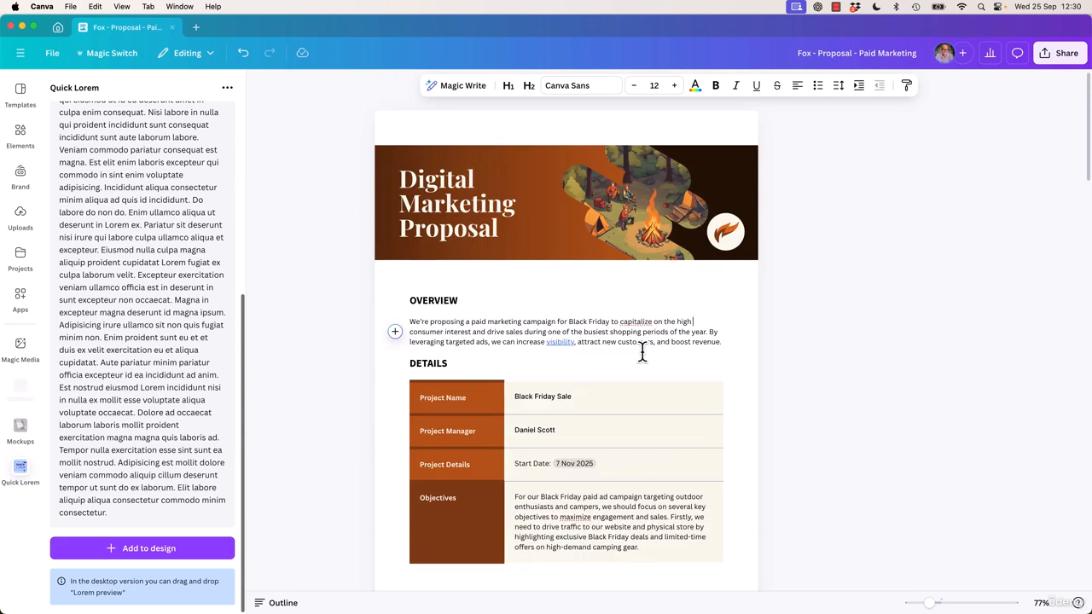
pyautogui.click(54, 55)
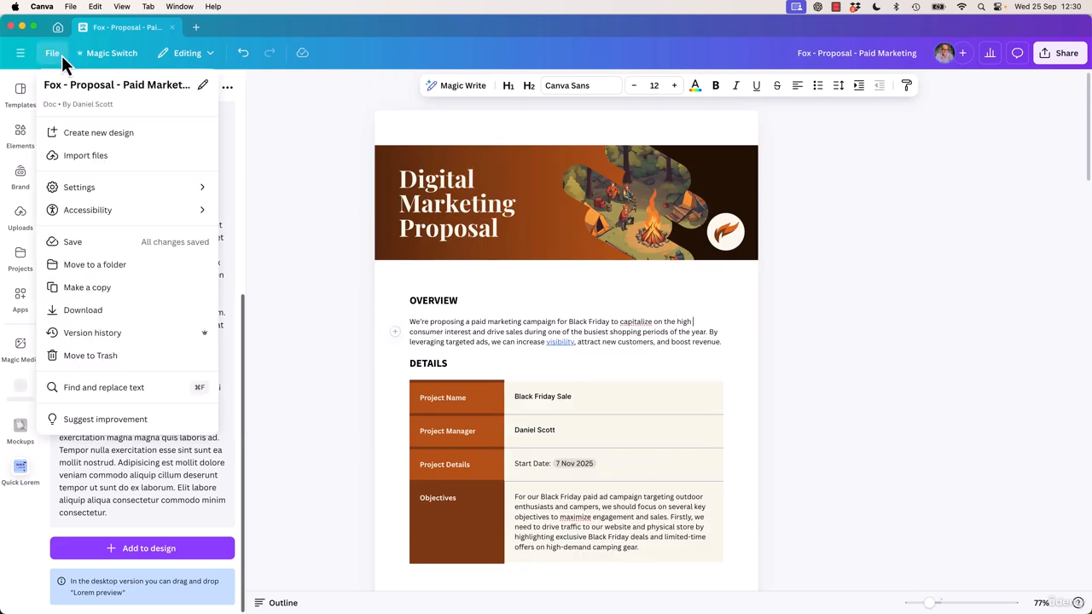
pyautogui.click(701, 324)
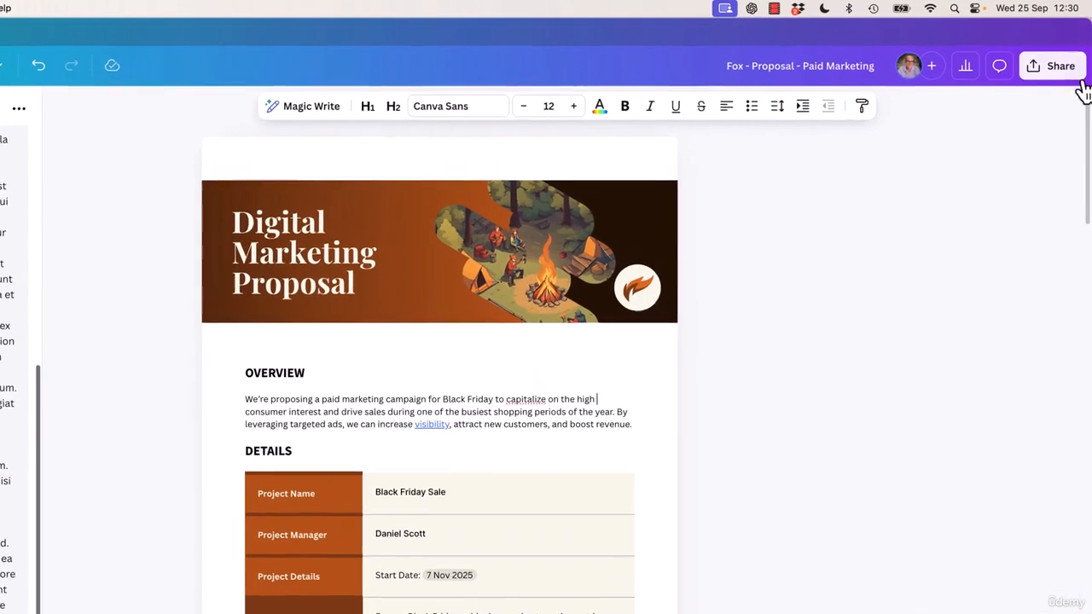
# - Examine the file types offered for downloading the proposal, leaving without downloading it
pyautogui.click(1060, 53)
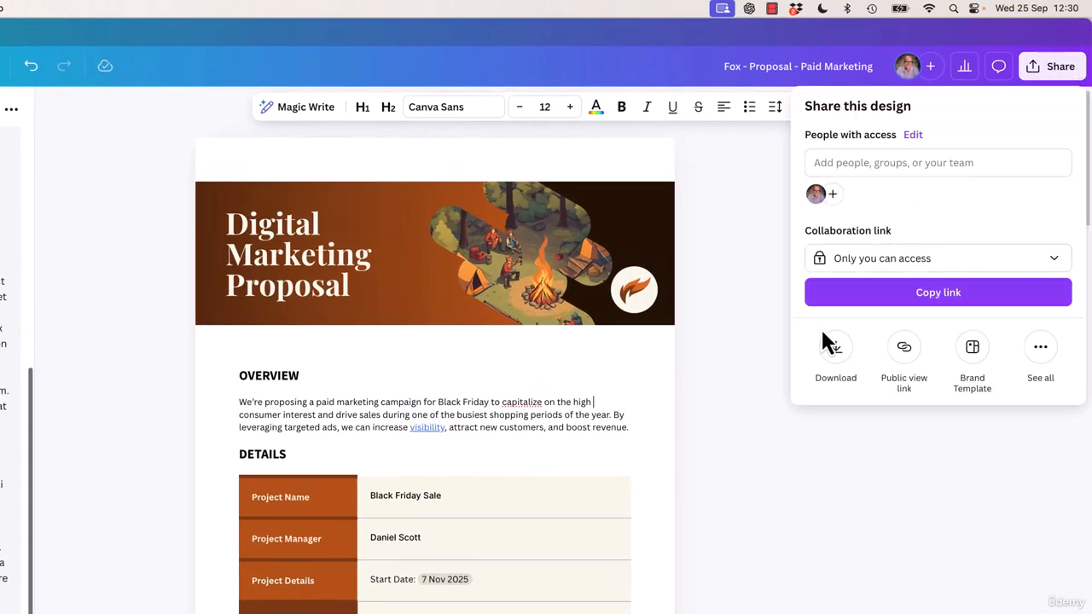
pyautogui.click(836, 359)
pyautogui.click(865, 173)
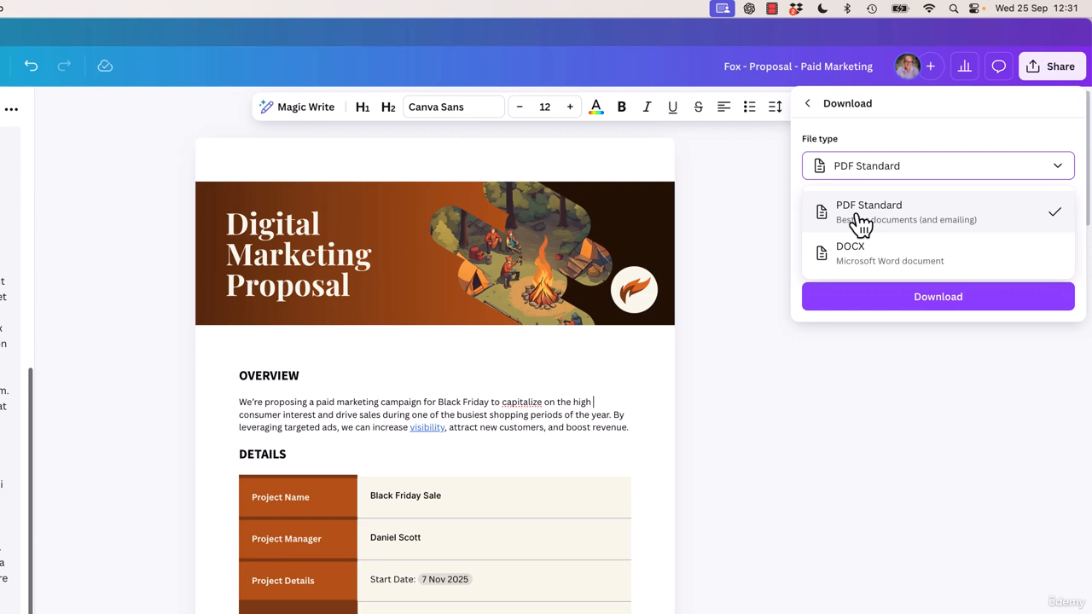
pyautogui.click(744, 282)
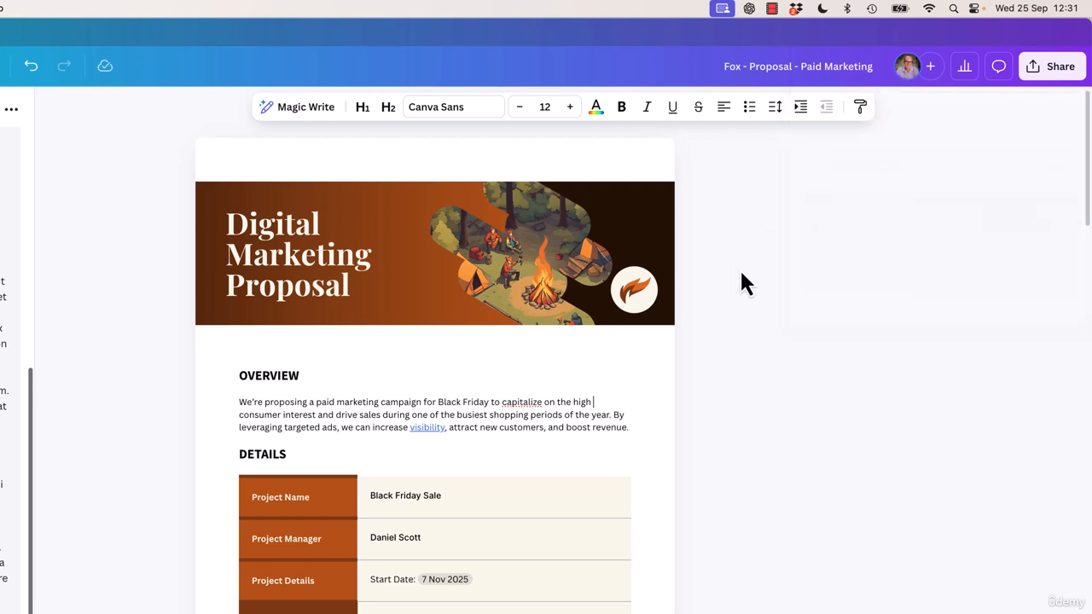
# - Insert a Success highlight block on the empty line below the DETAILS table
pyautogui.click(654, 365)
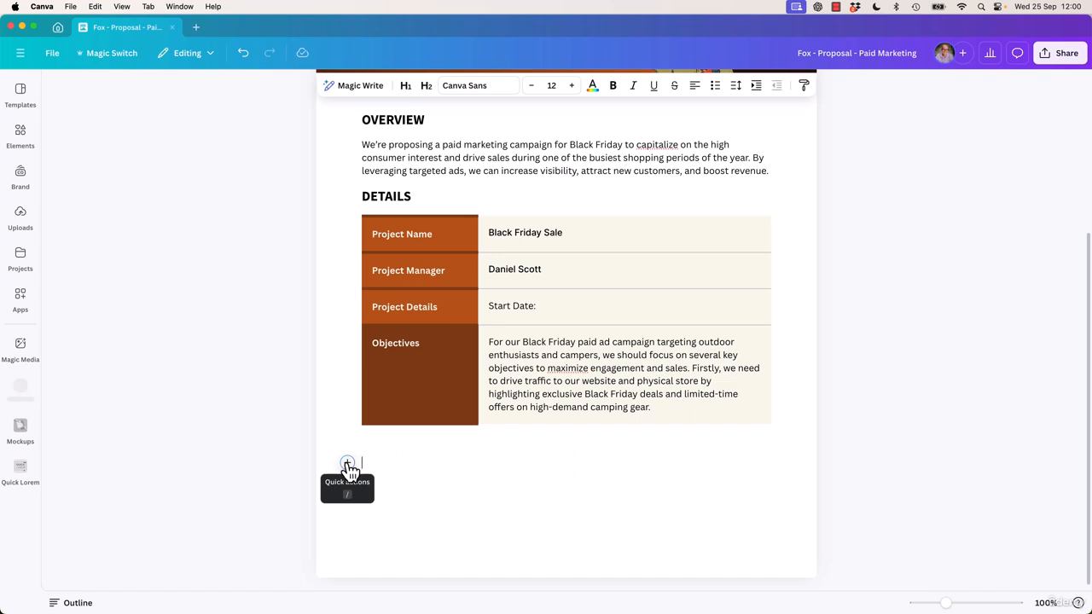
pyautogui.click(348, 464)
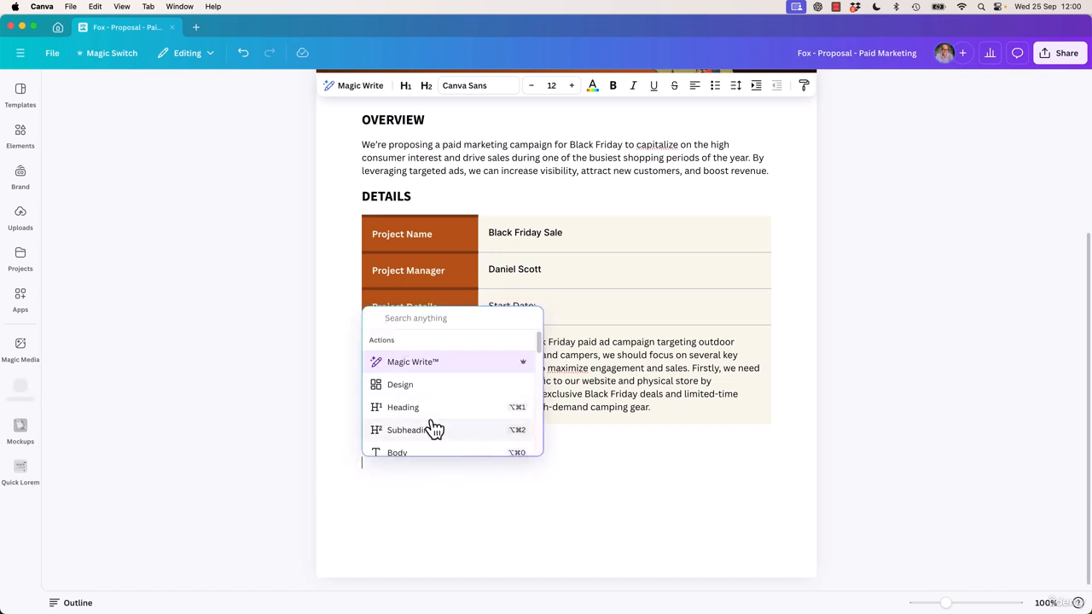
pyautogui.scroll(-5, 435, 429)
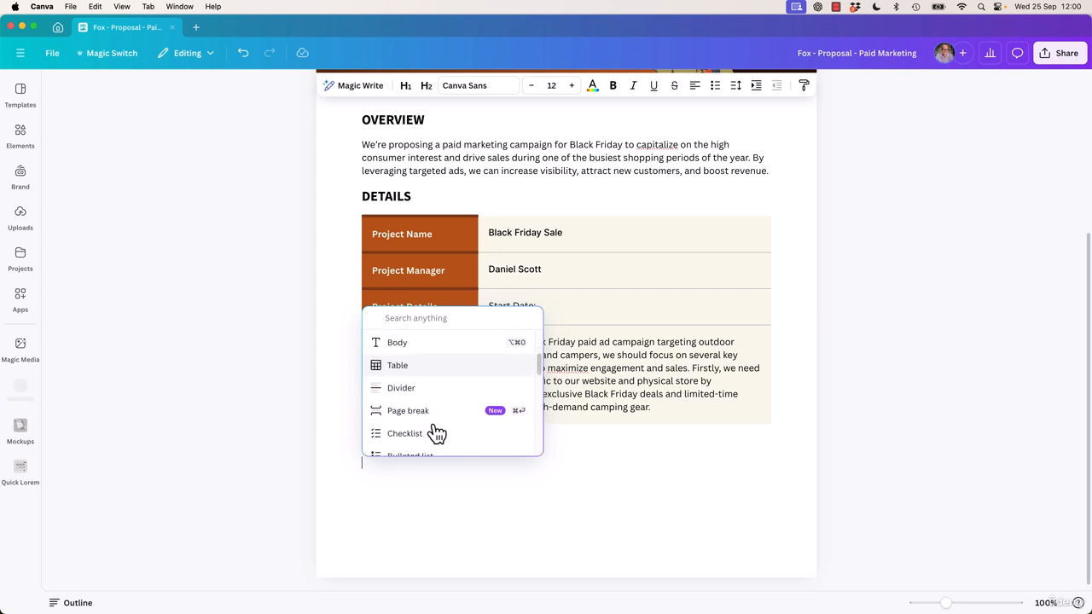
pyautogui.scroll(3, 437, 432)
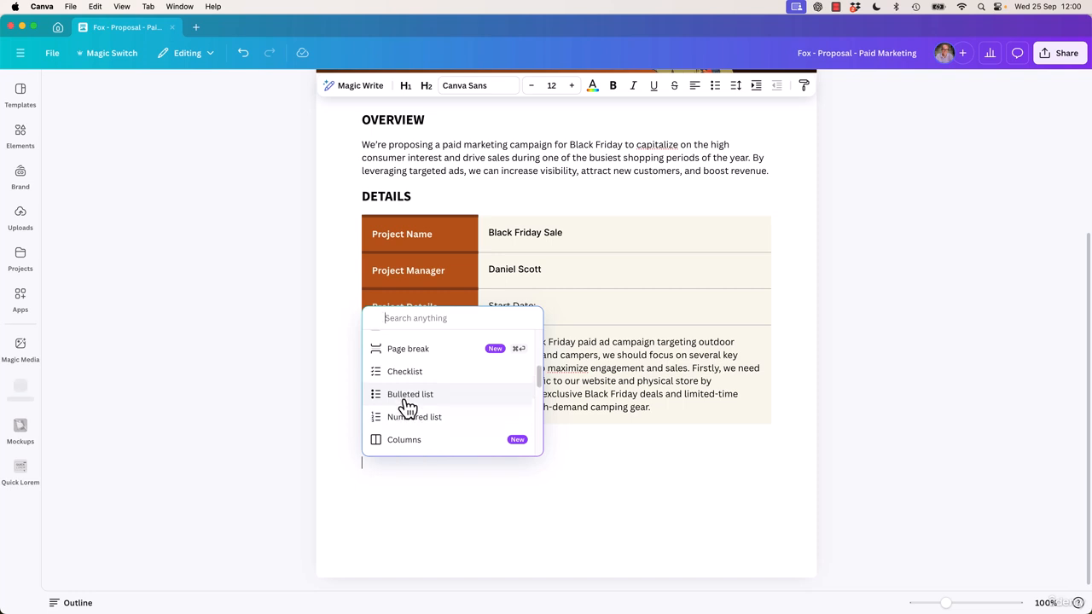
pyautogui.scroll(3, 407, 408)
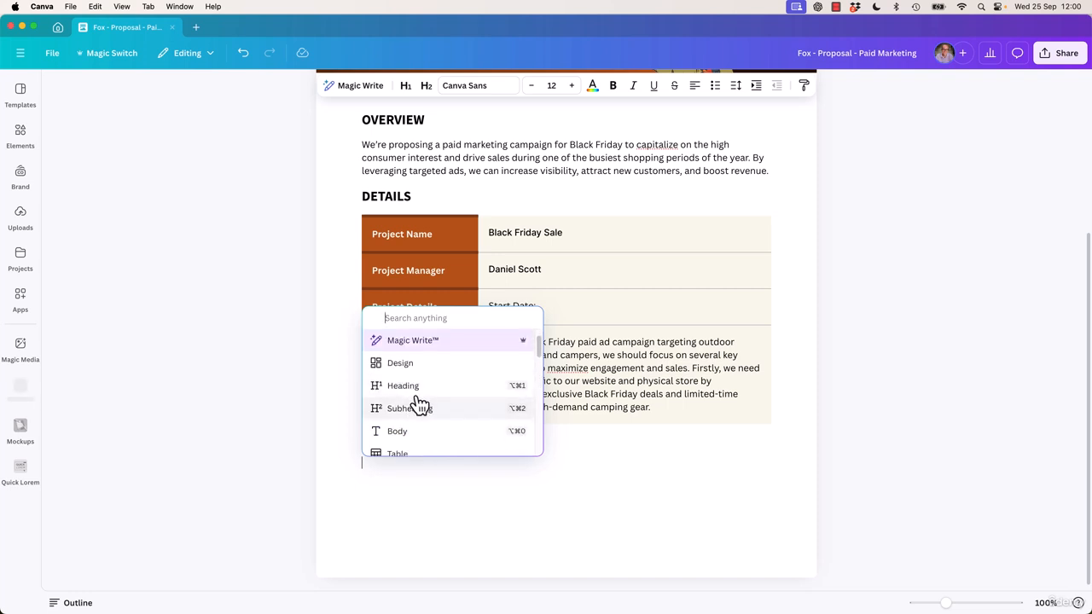
pyautogui.scroll(-6, 418, 415)
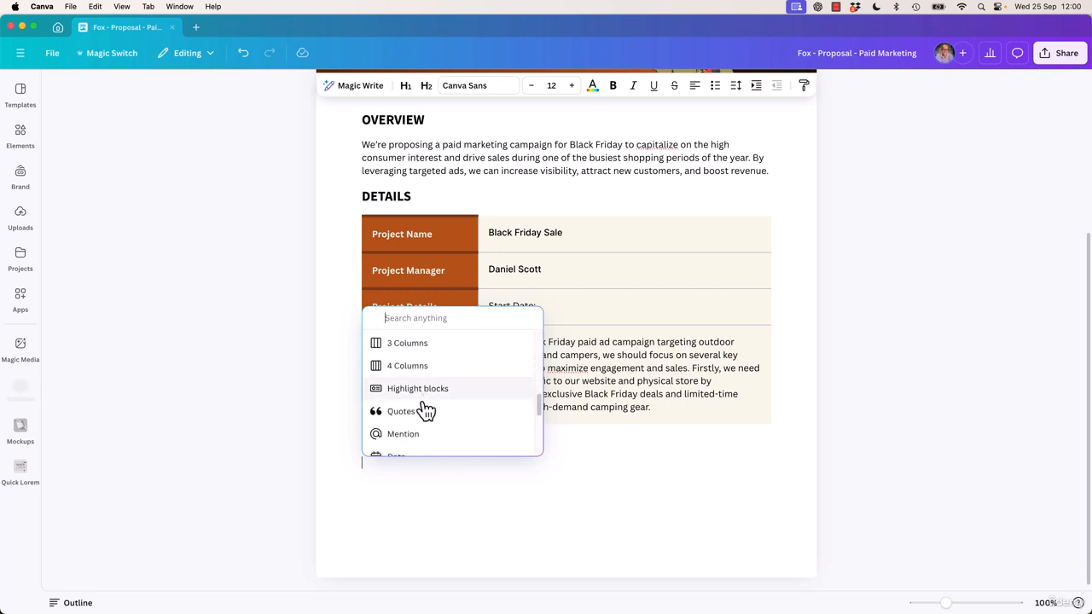
pyautogui.click(433, 398)
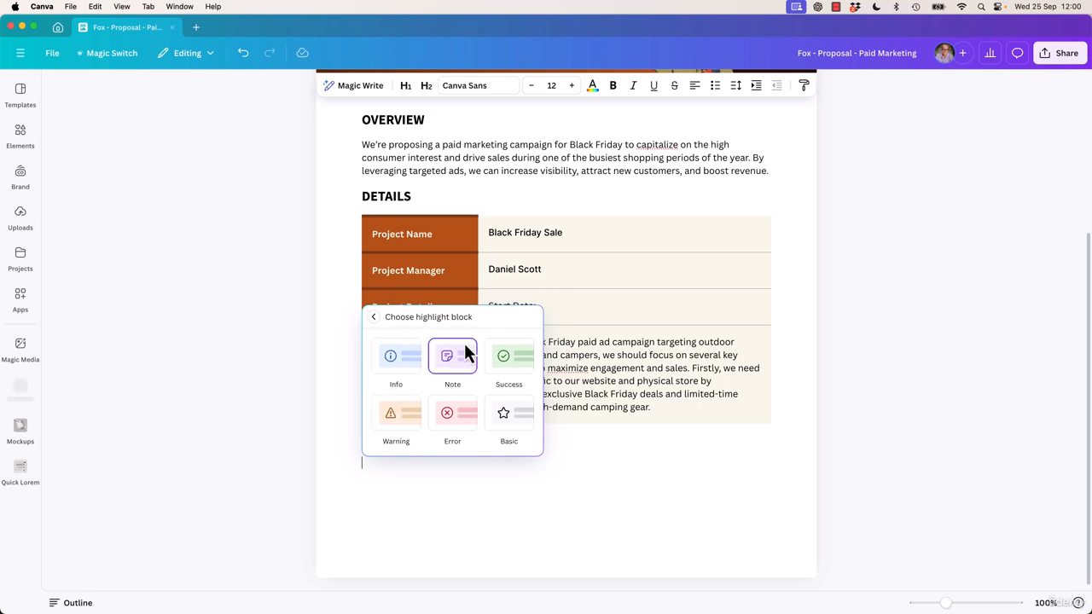
pyautogui.click(504, 362)
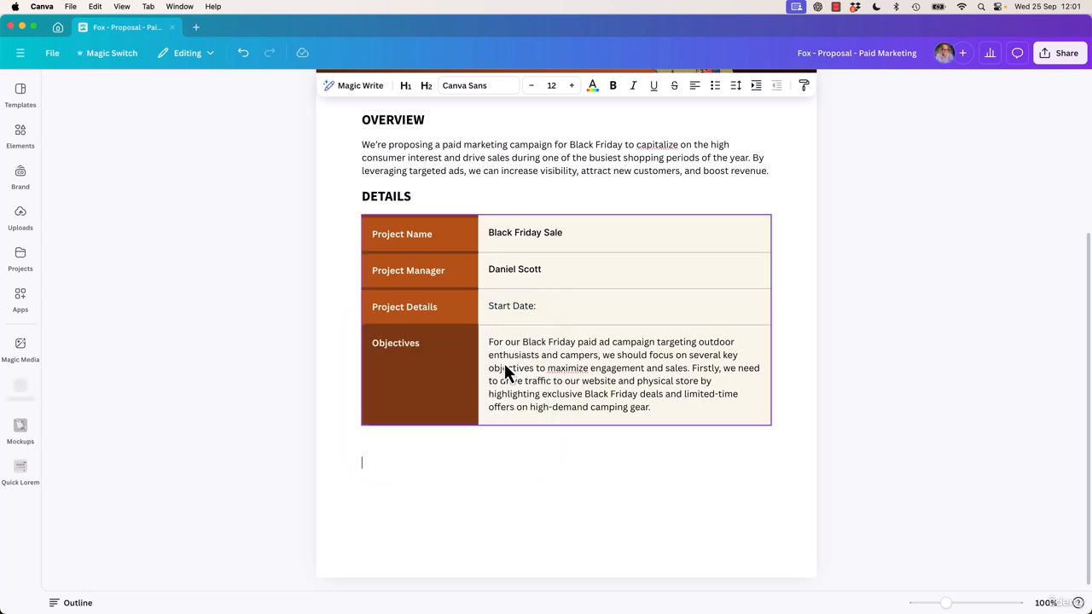
# - Title the highlight block "Success Metrics" and set its body text to "Drive 20% YoY increase in sale from previous November"
pyautogui.click(443, 470)
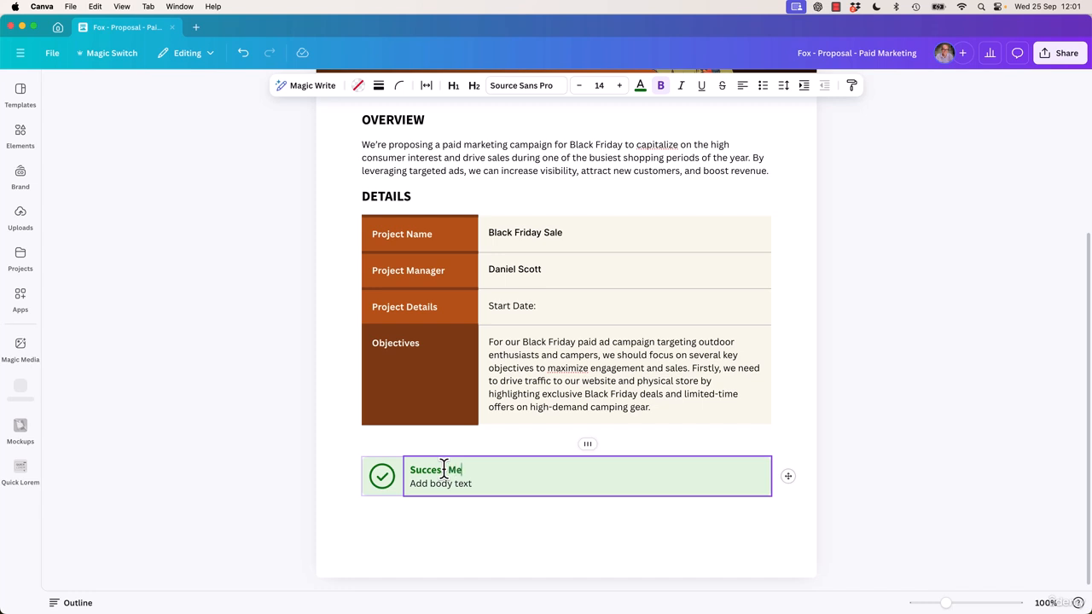
pyautogui.write('Metrics')
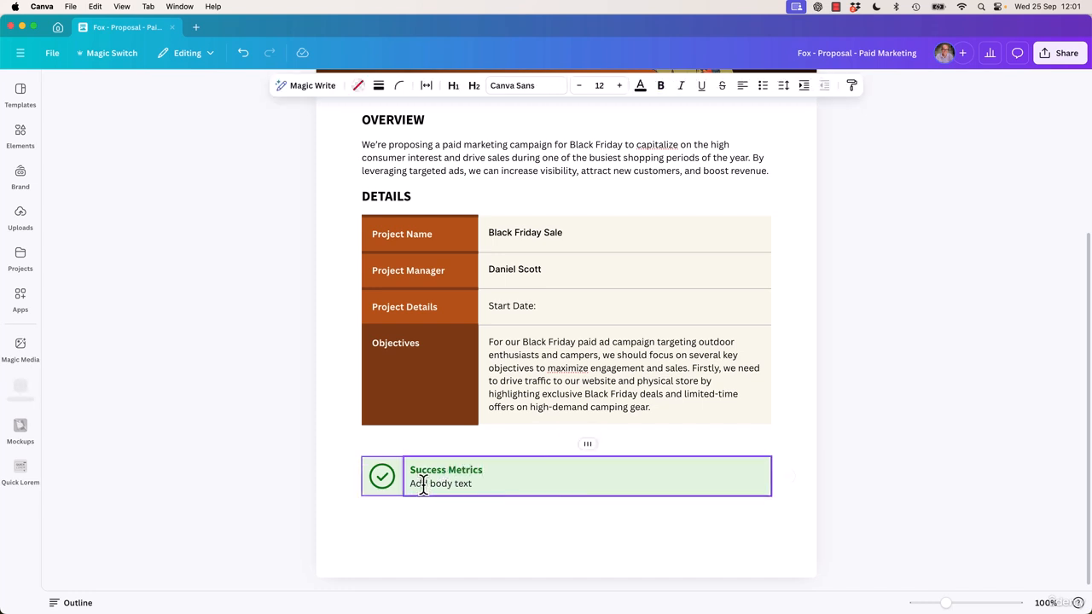
pyautogui.tripleClick(422, 484)
pyautogui.write('Drive 20% YoY increase in sale from previous November')
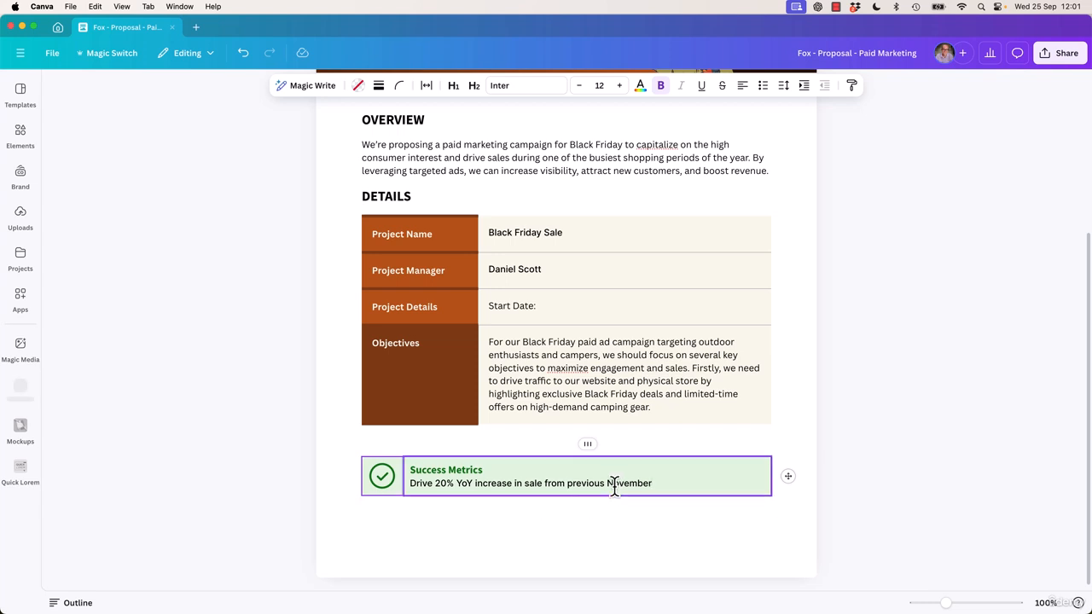
# - Widen the check-mark icon's column in the Success Metrics block slightly, shifting the text away from the icon
pyautogui.click(448, 516)
pyautogui.click(462, 478)
pyautogui.click(383, 475)
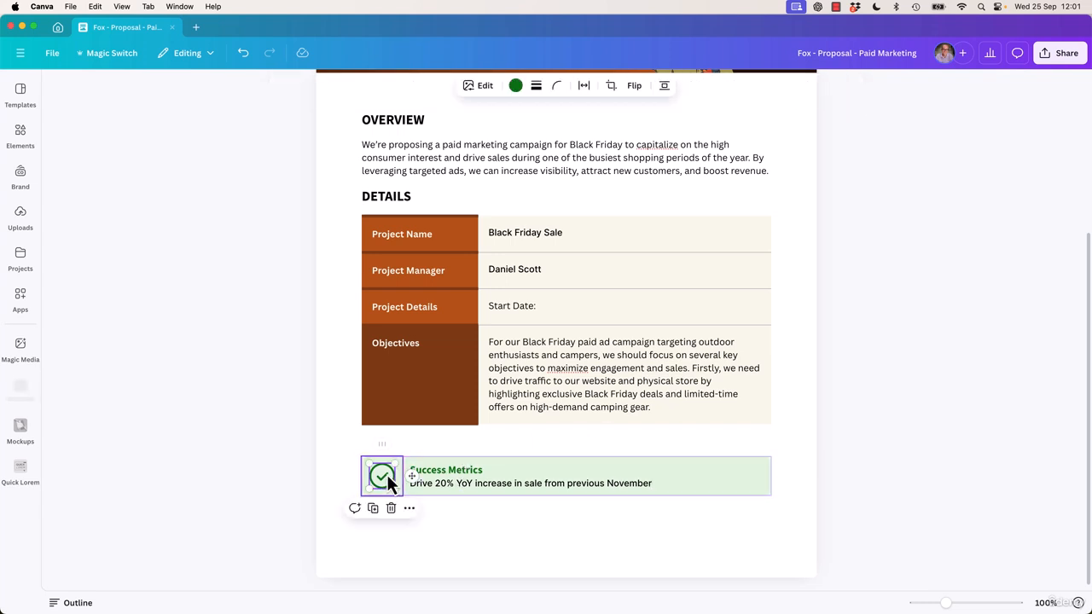
pyautogui.click(453, 475)
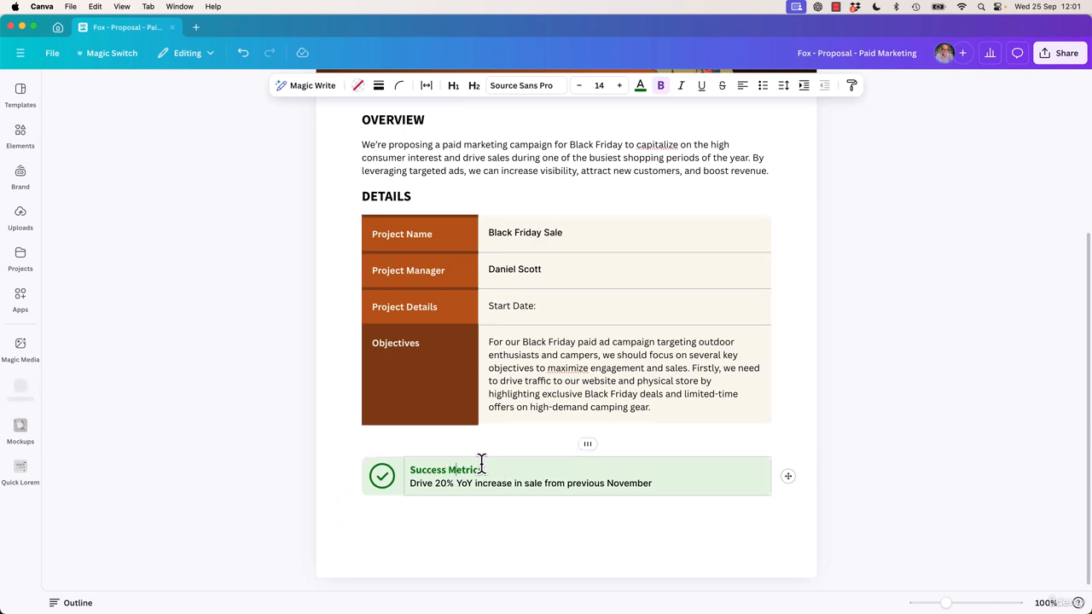
pyautogui.moveTo(403, 475)
pyautogui.mouseDown()
pyautogui.moveTo(431, 476)
pyautogui.moveTo(420, 475)
pyautogui.mouseUp()
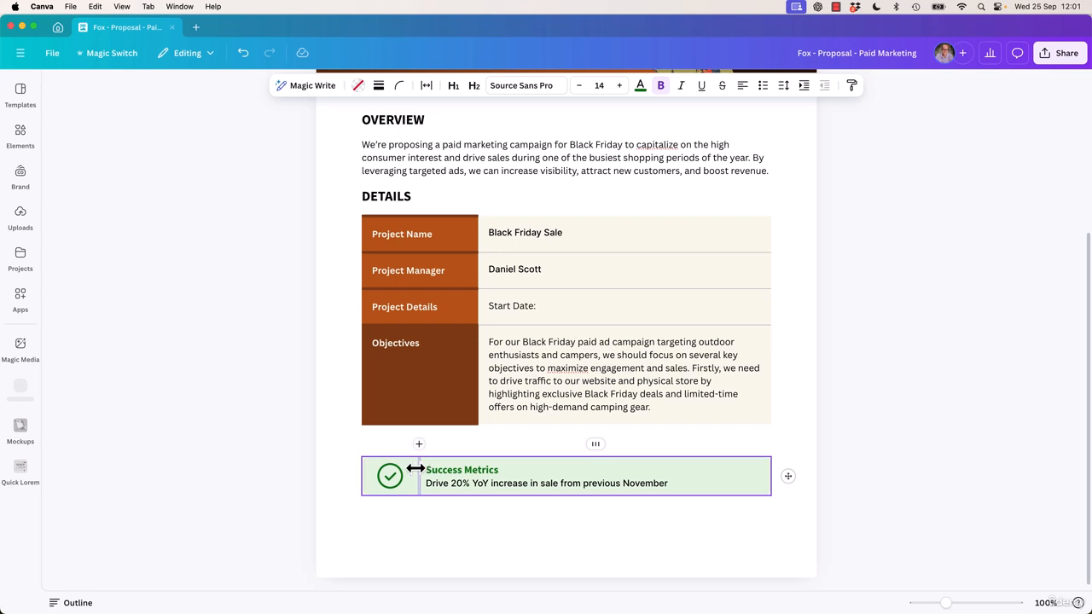
pyautogui.click(420, 453)
pyautogui.press('super+z')
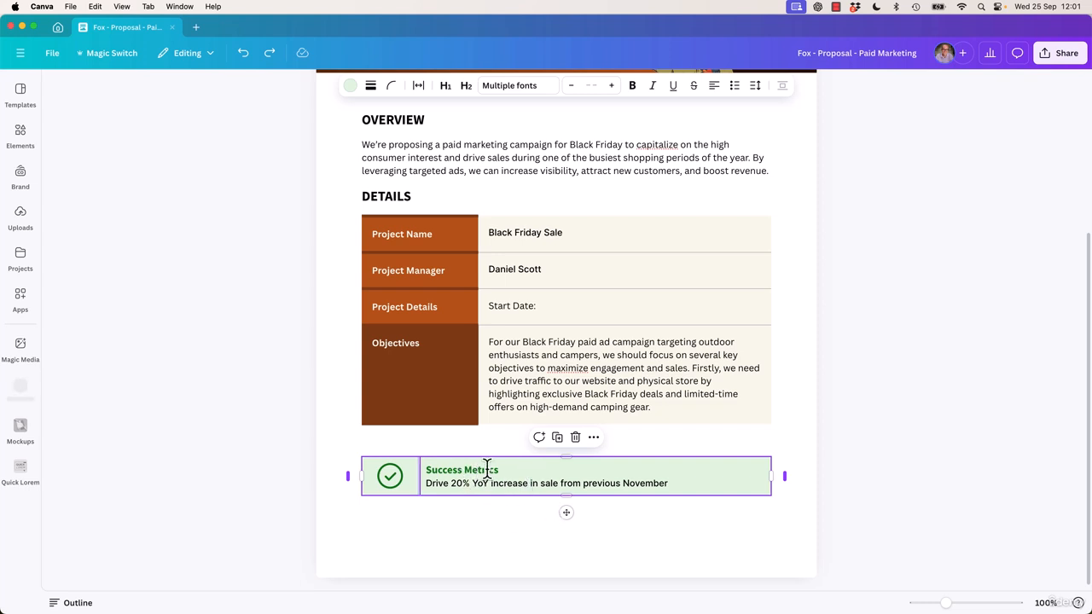
# - Change the background of the whole Success Metrics block to a slightly stronger light green
pyautogui.click(487, 470)
pyautogui.press('Escape')
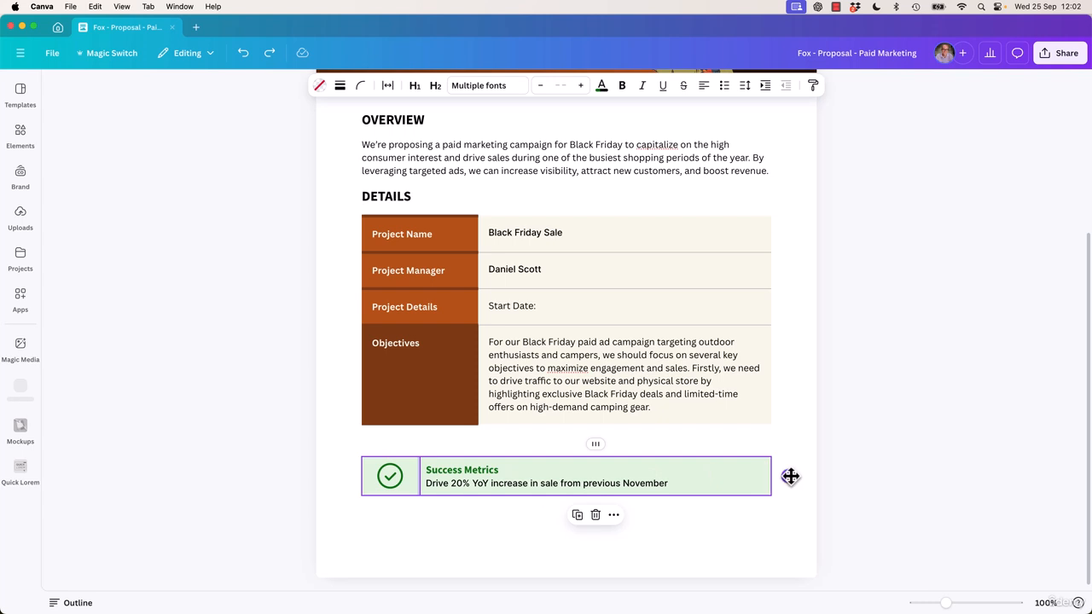
pyautogui.click(711, 507)
pyautogui.click(690, 483)
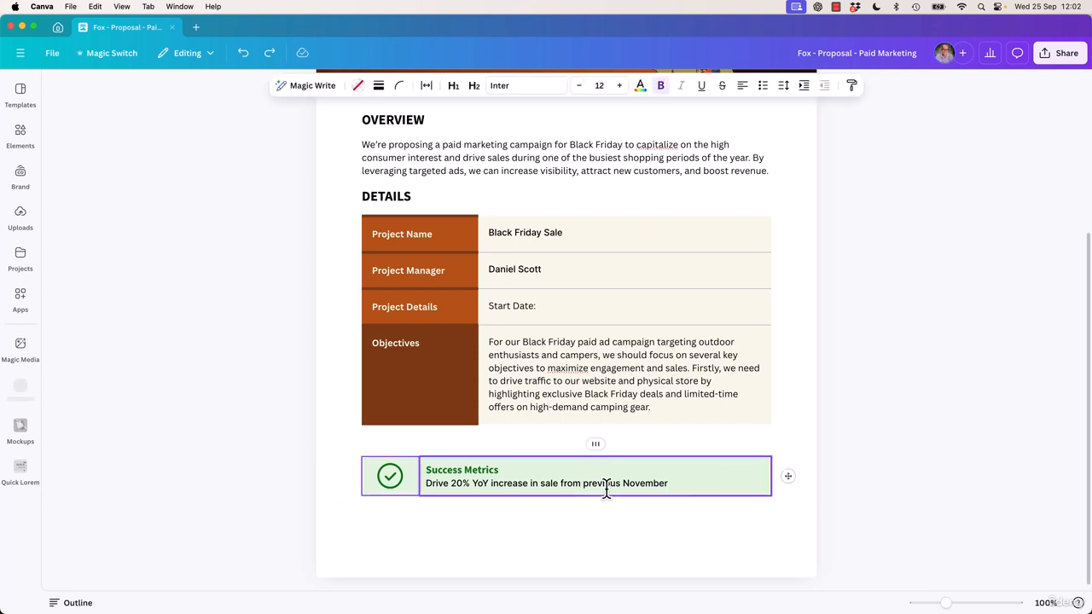
pyautogui.click(788, 477)
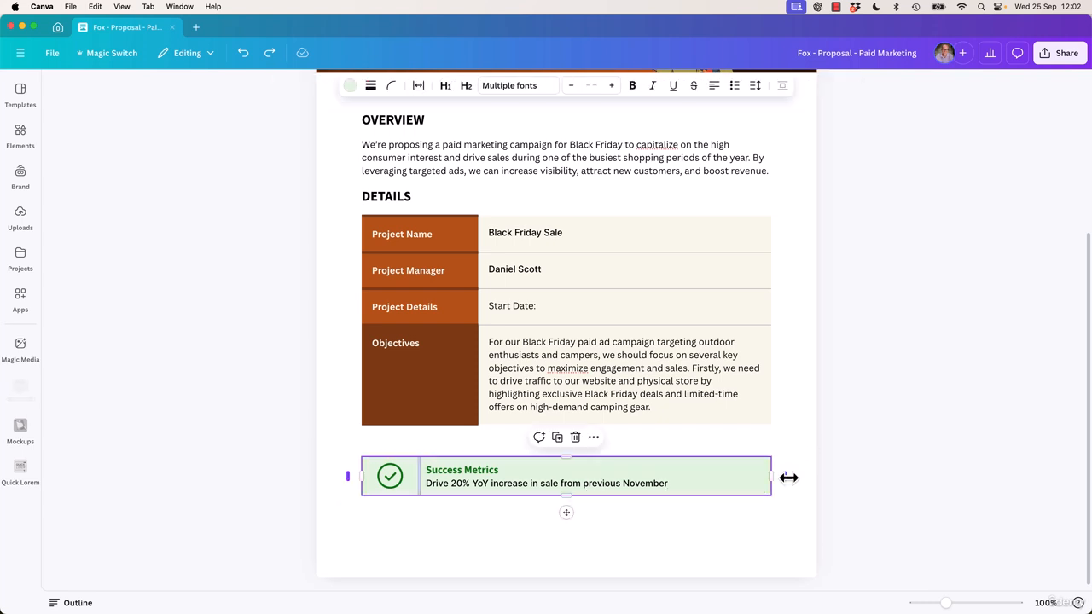
pyautogui.click(350, 85)
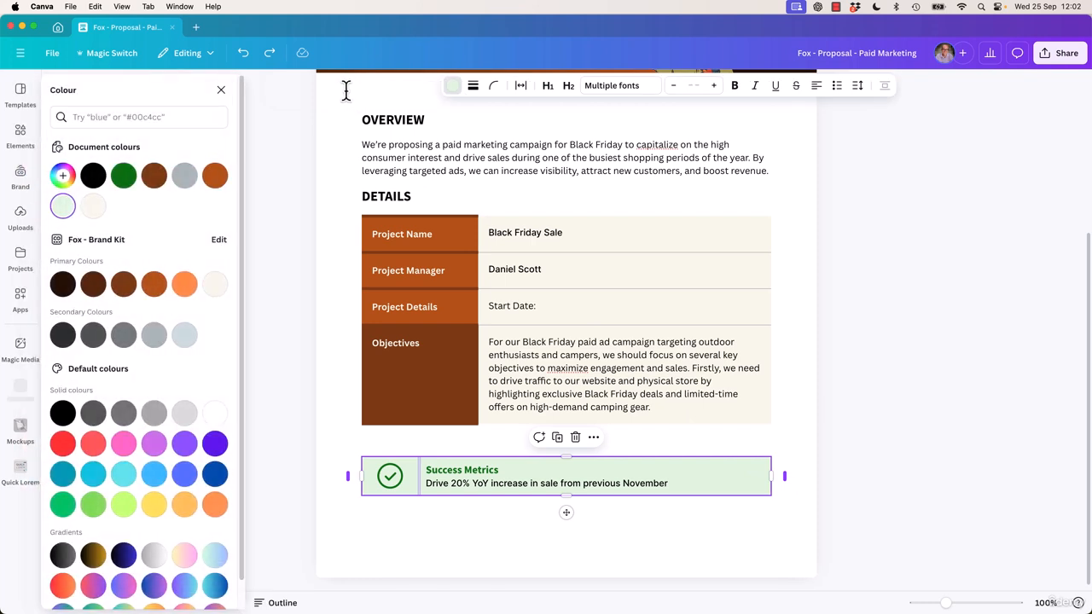
pyautogui.click(63, 208)
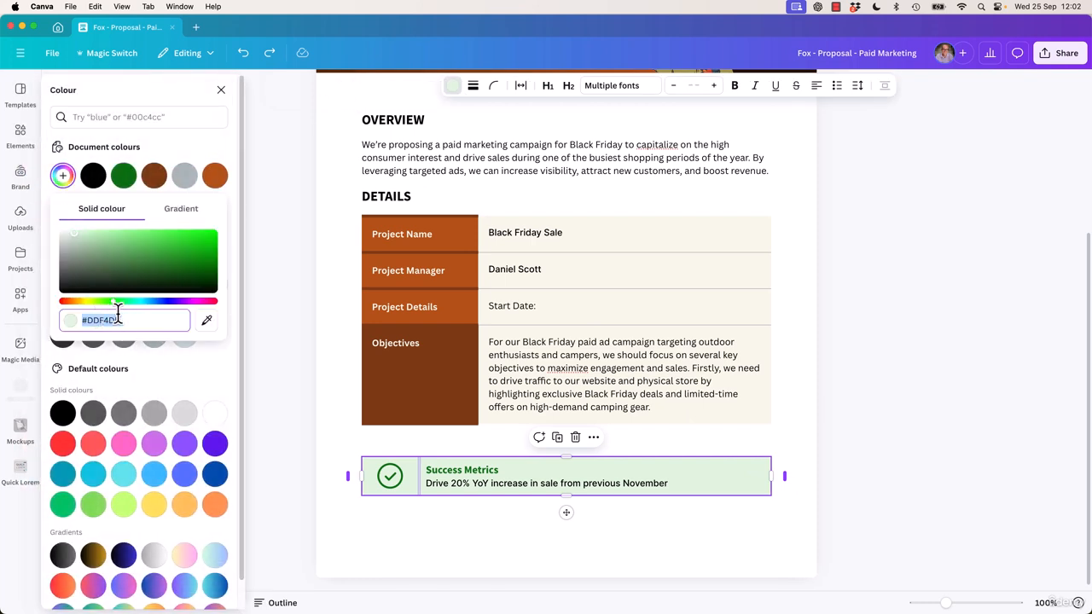
pyautogui.click(76, 233)
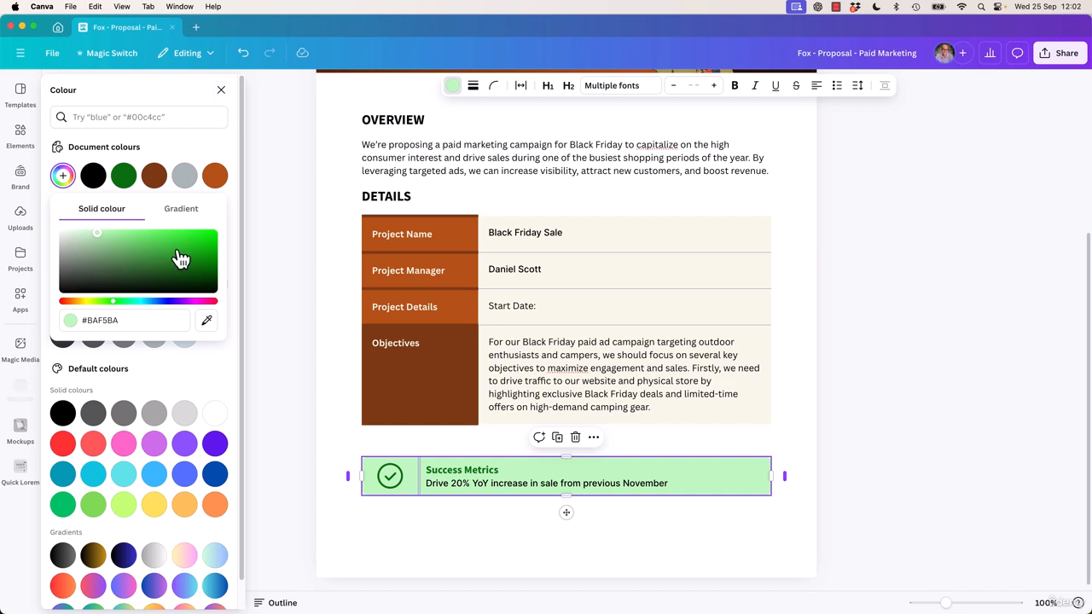
pyautogui.moveTo(179, 256); pyautogui.dragTo(83, 233)
pyautogui.click(221, 91)
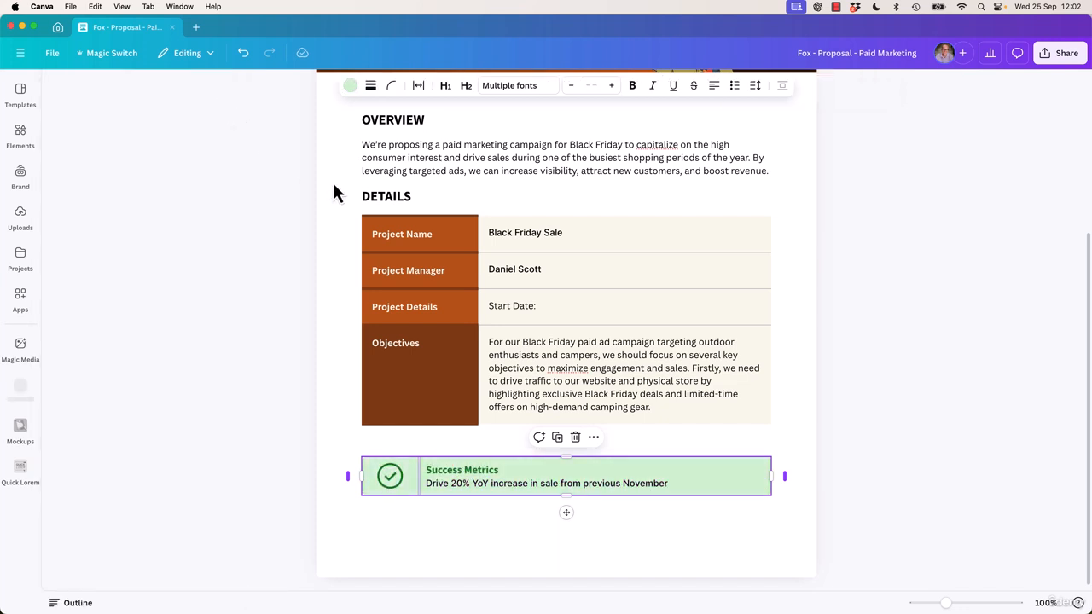
pyautogui.click(374, 89)
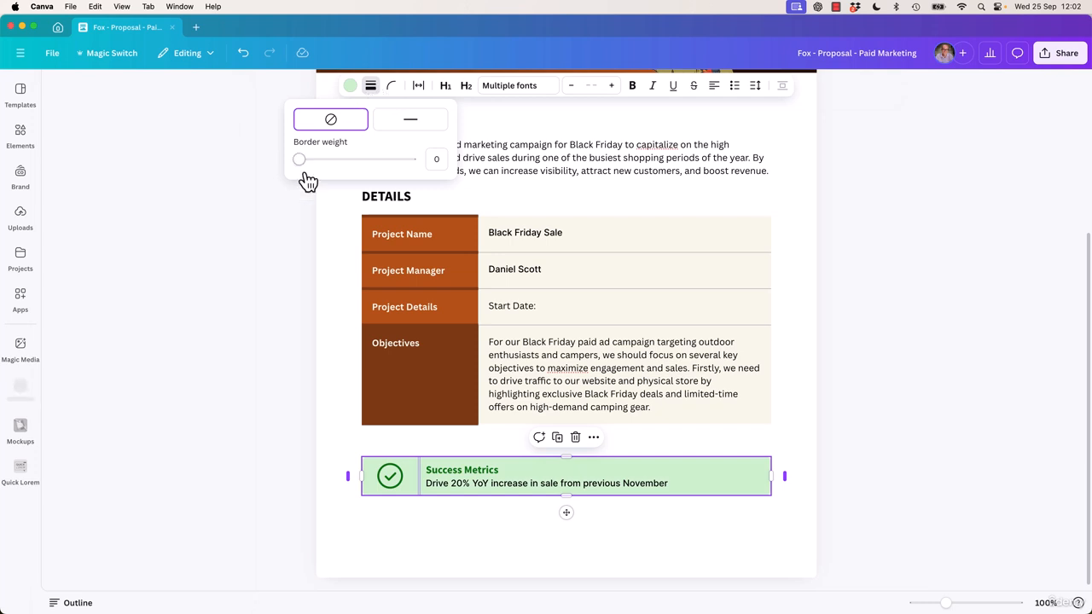
pyautogui.click(373, 88)
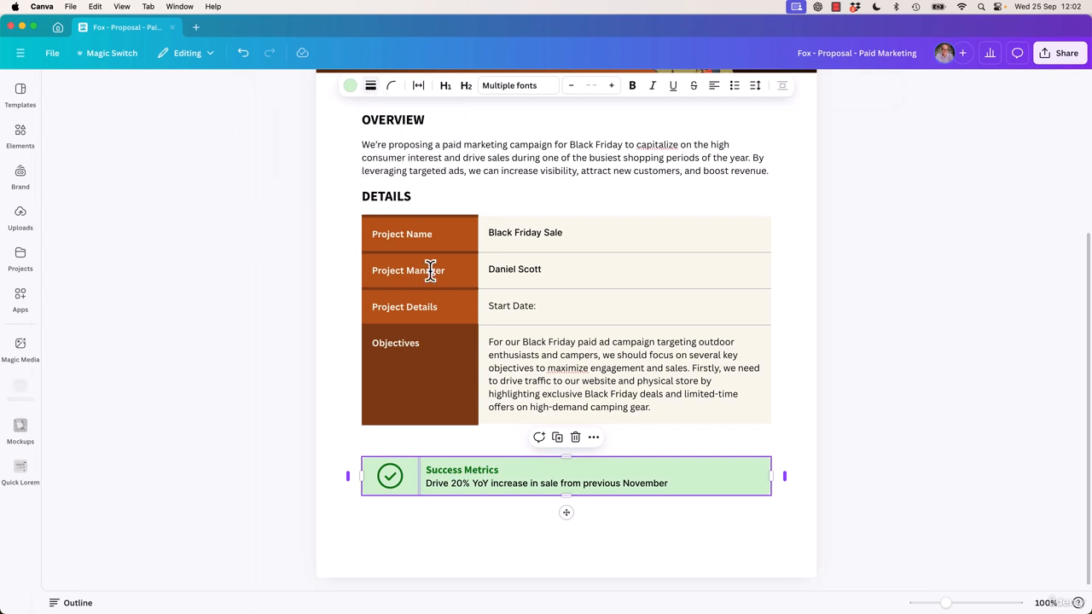
pyautogui.click(521, 480)
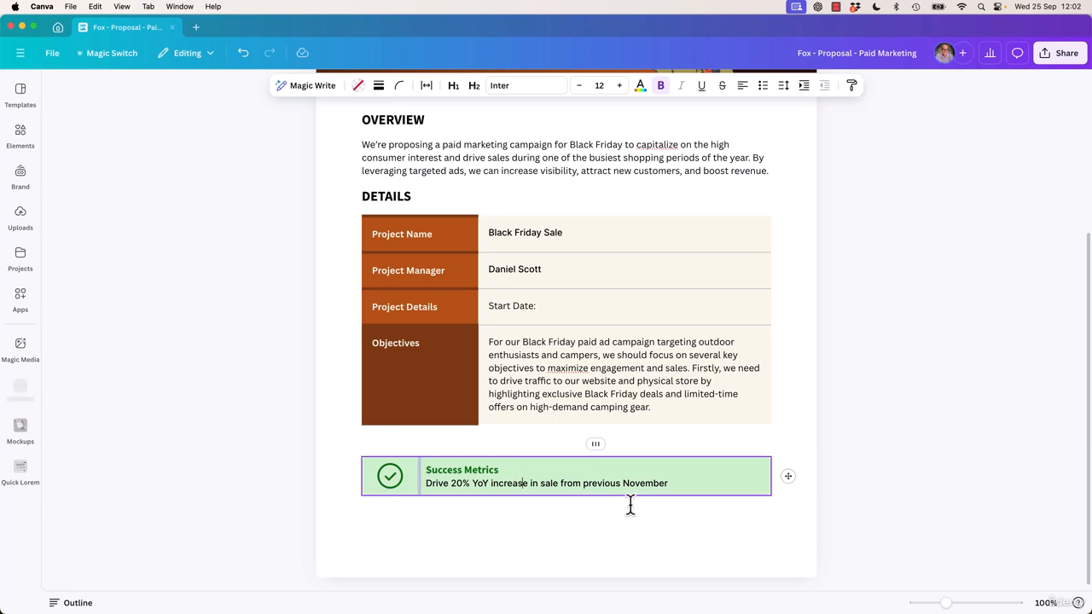
# - Insert a quote block with black quotation marks on the empty line below the Success Metrics block
pyautogui.click(547, 533)
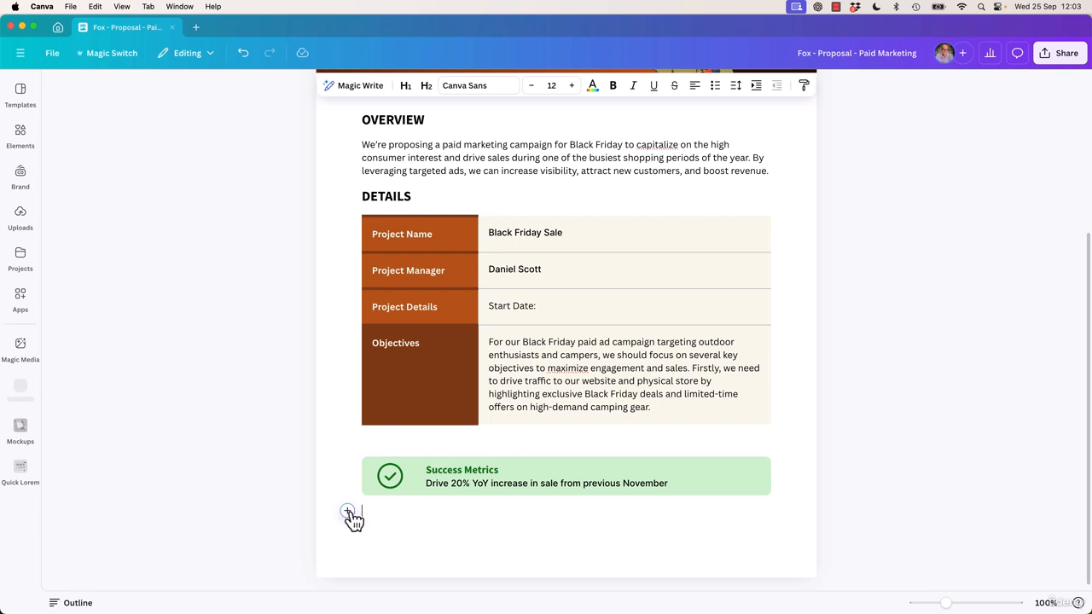
pyautogui.click(347, 511)
pyautogui.scroll(-5, 463, 476)
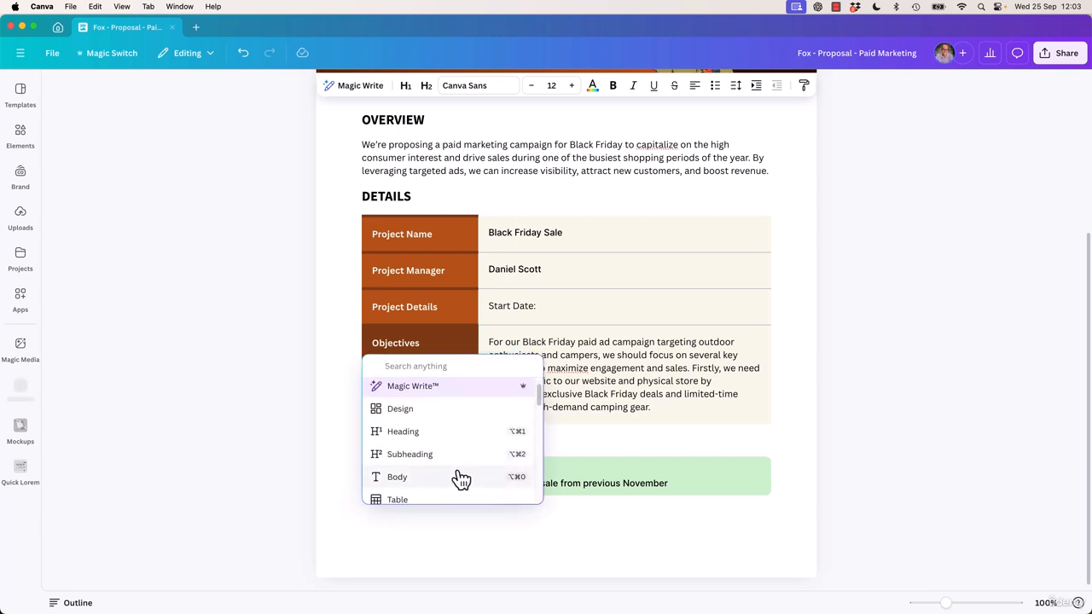
pyautogui.scroll(-5, 429, 472)
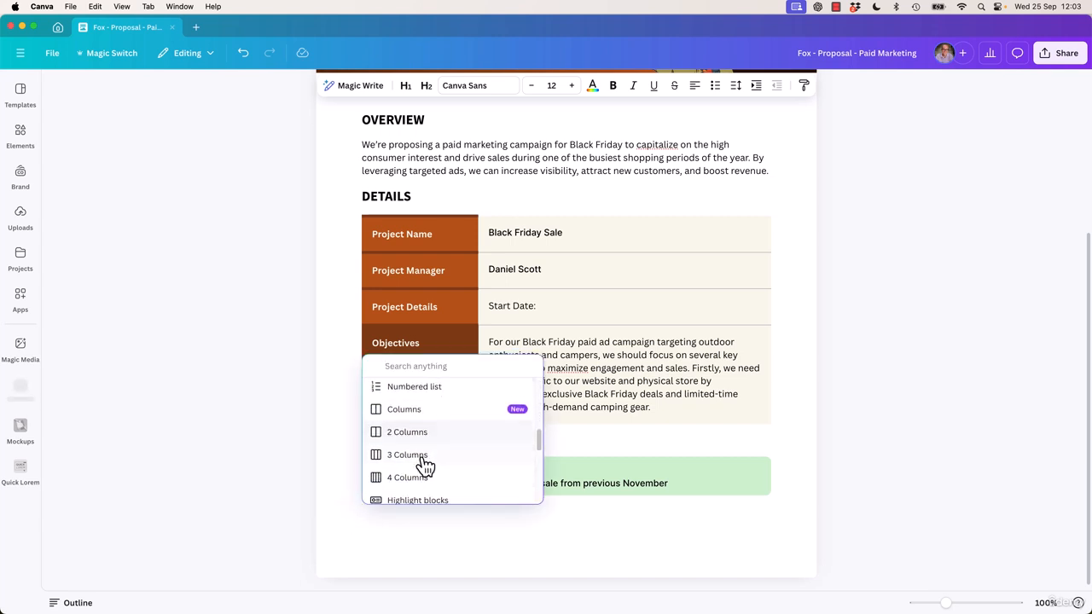
pyautogui.click(408, 419)
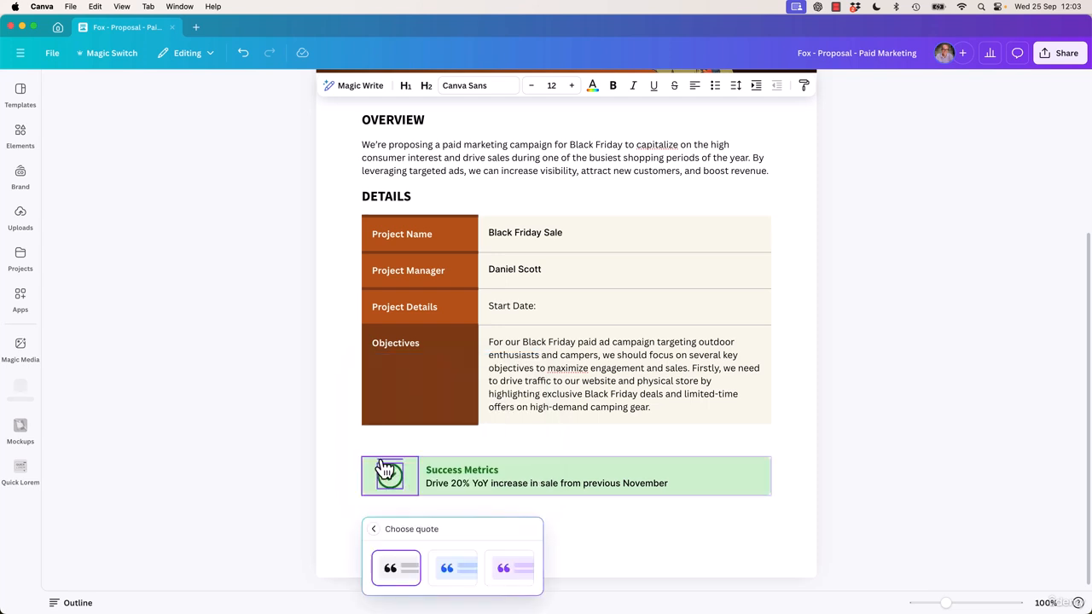
pyautogui.click(391, 567)
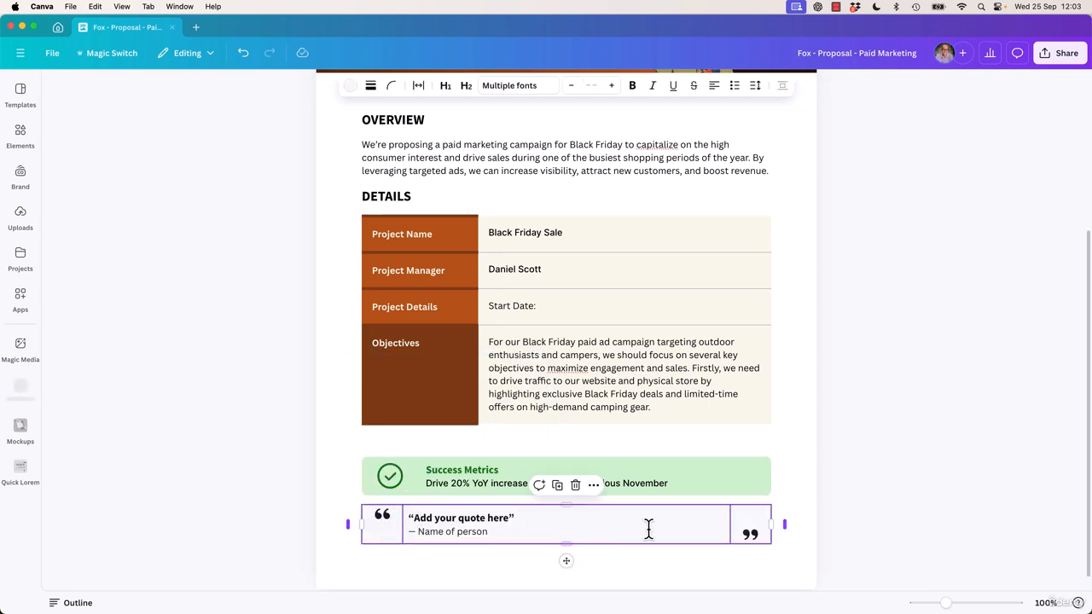
# - Narrow the Success Metrics text column to a little over half the block's width, leaving green space beside the text
pyautogui.click(518, 476)
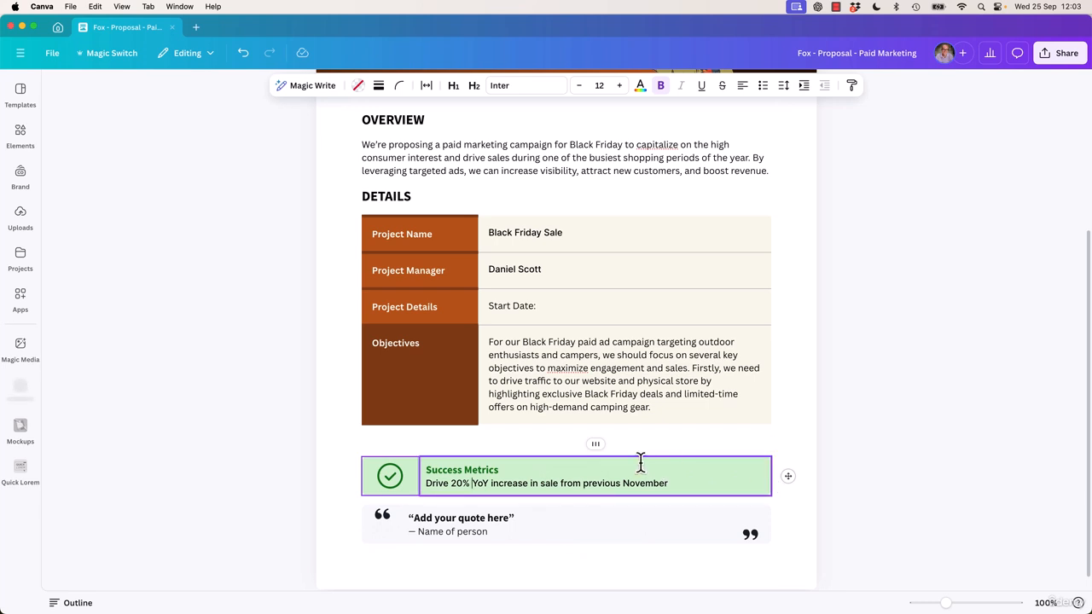
pyautogui.click(762, 465)
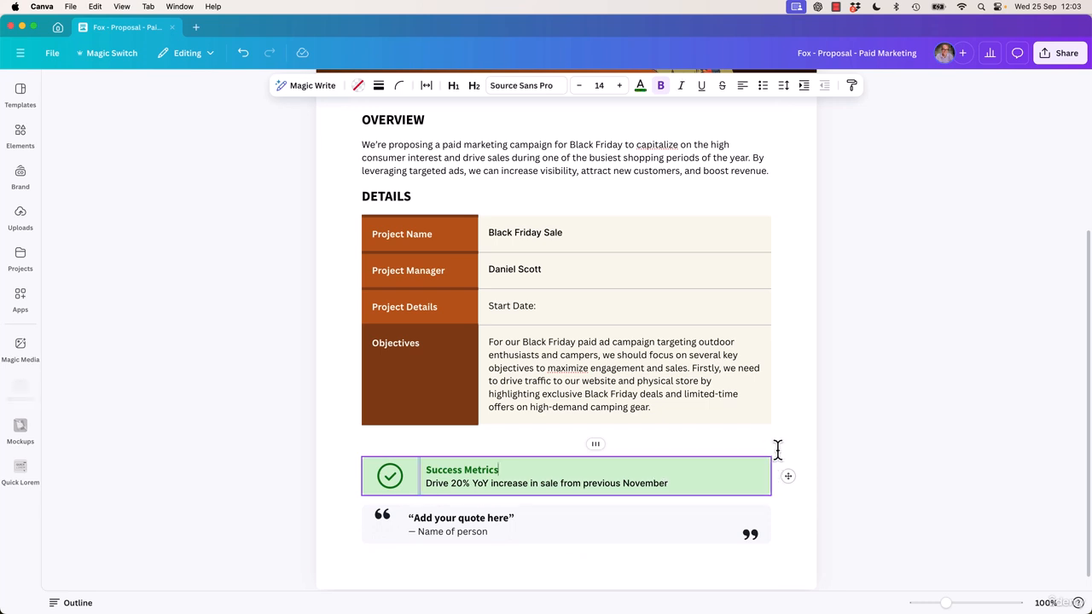
pyautogui.moveTo(772, 475); pyautogui.dragTo(635, 475)
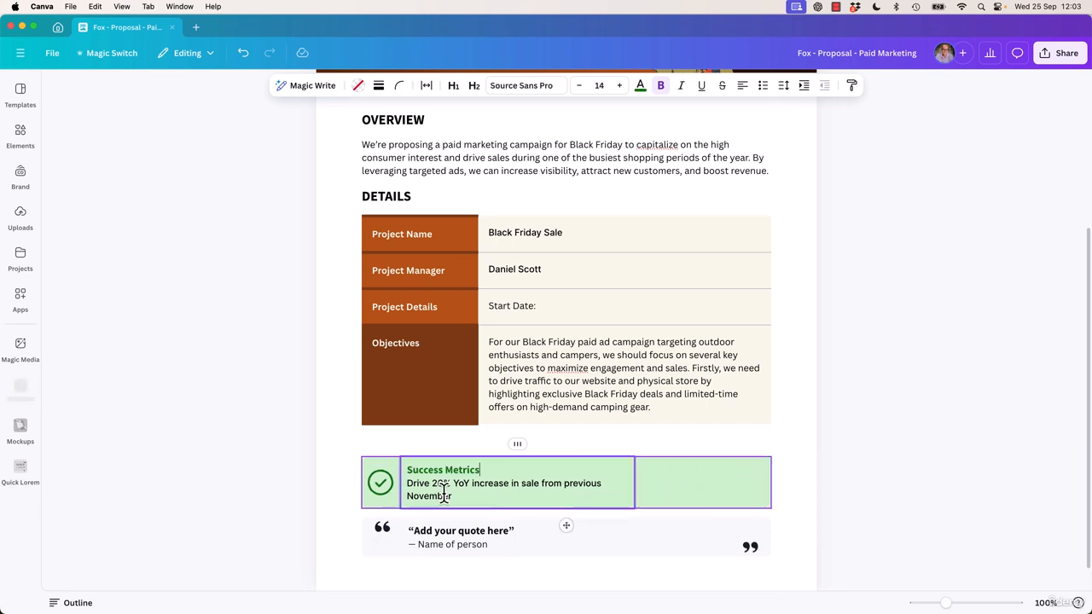
# - Examine how the quote block is built by selecting its quotation-mark icon, its text cell and the whole block
pyautogui.click(621, 542)
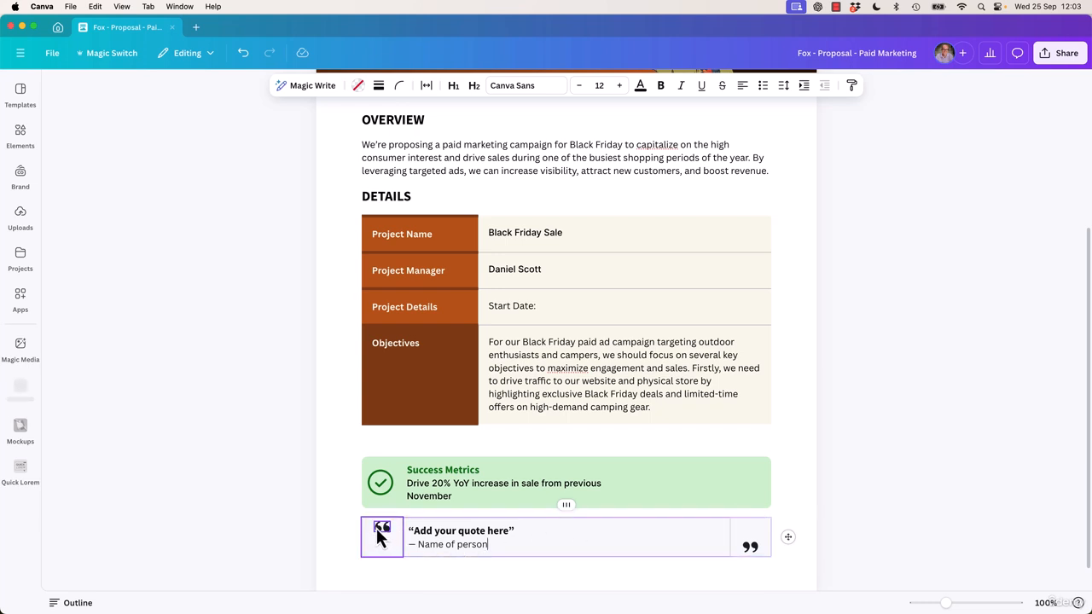
pyautogui.click(765, 529)
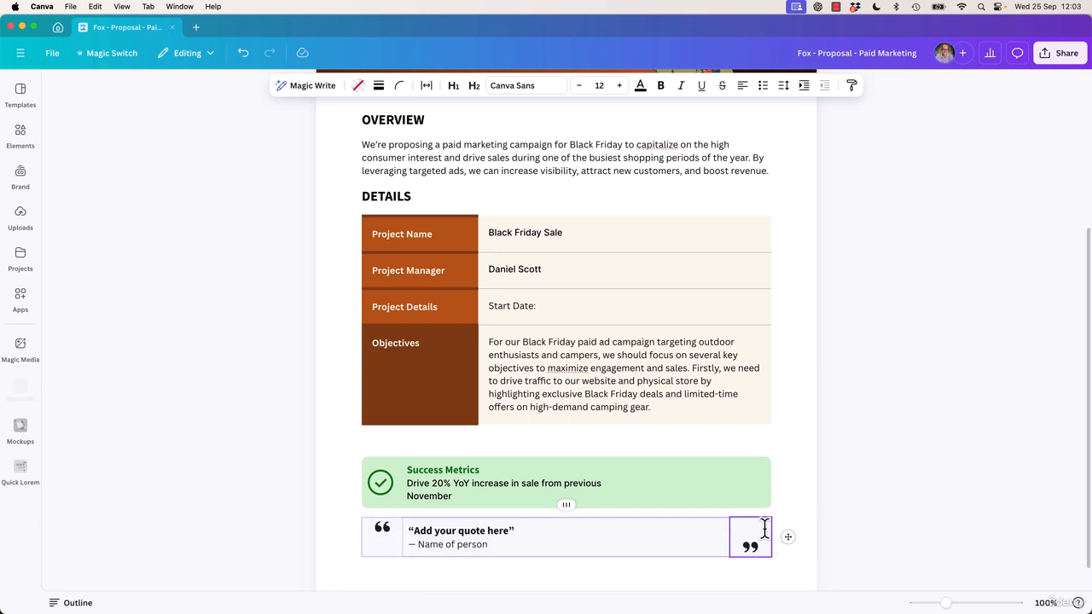
pyautogui.click(388, 531)
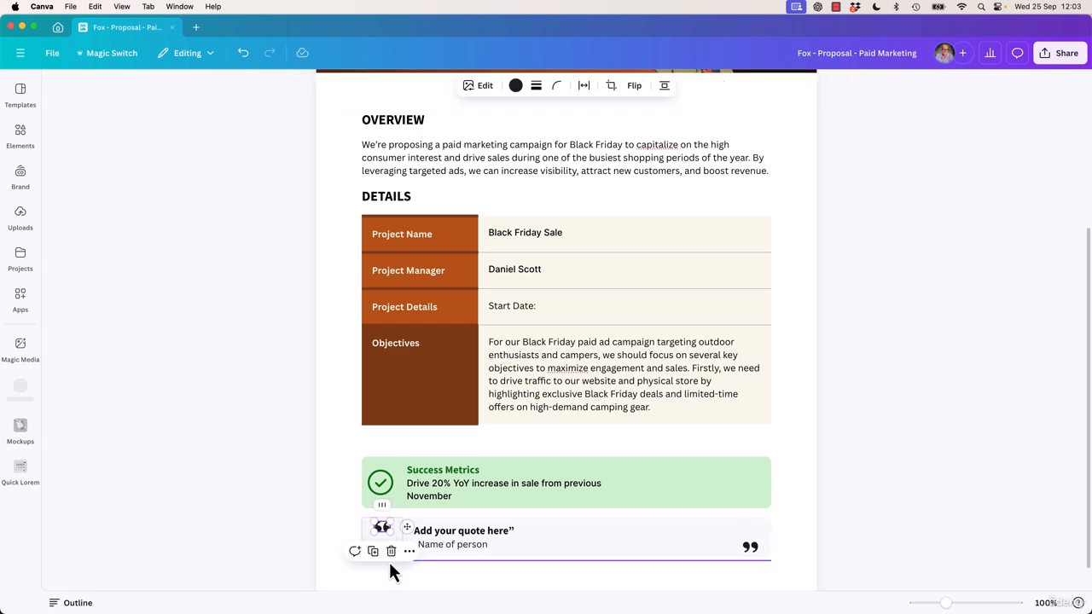
pyautogui.click(492, 546)
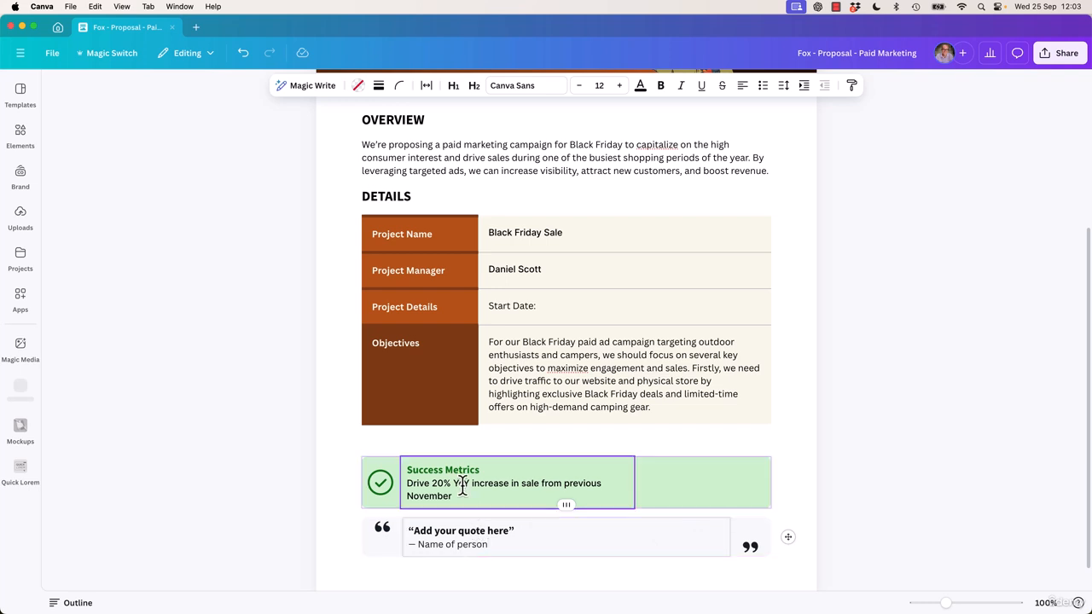
pyautogui.click(556, 549)
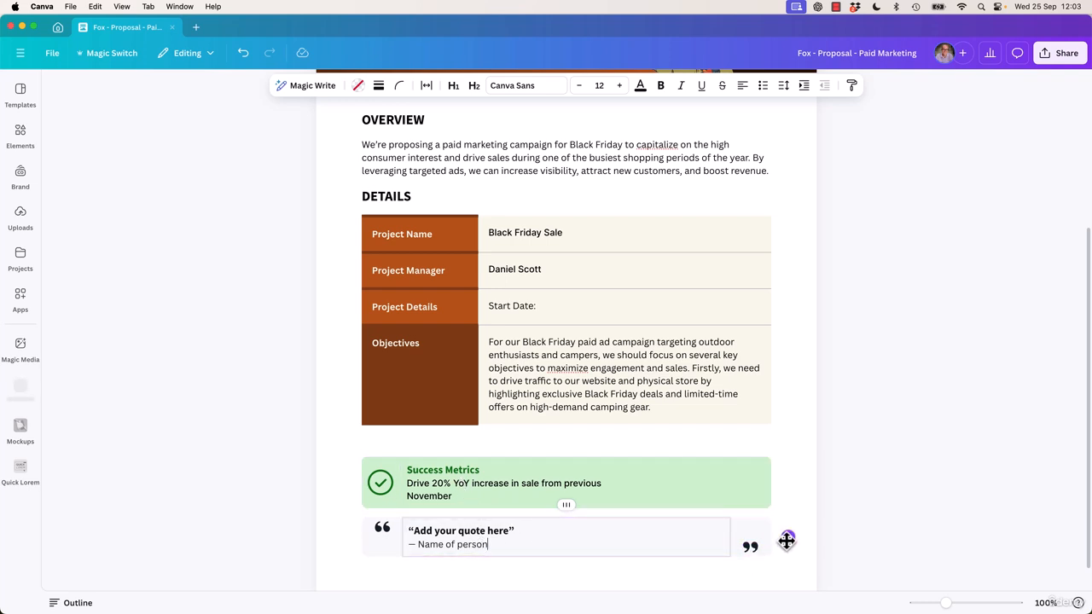
pyautogui.click(787, 539)
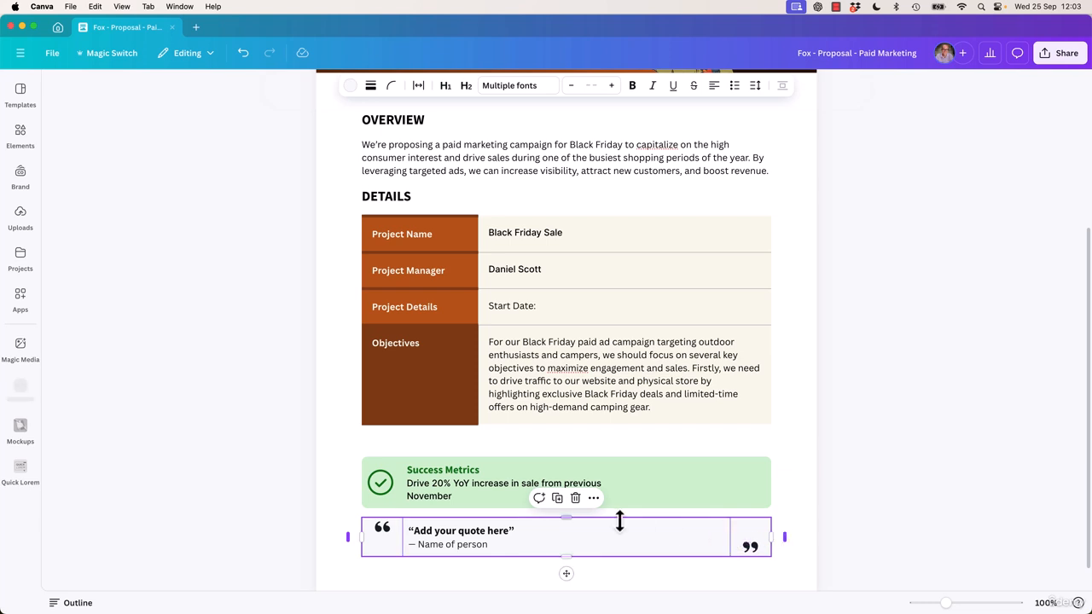
pyautogui.click(526, 528)
pyautogui.click(536, 301)
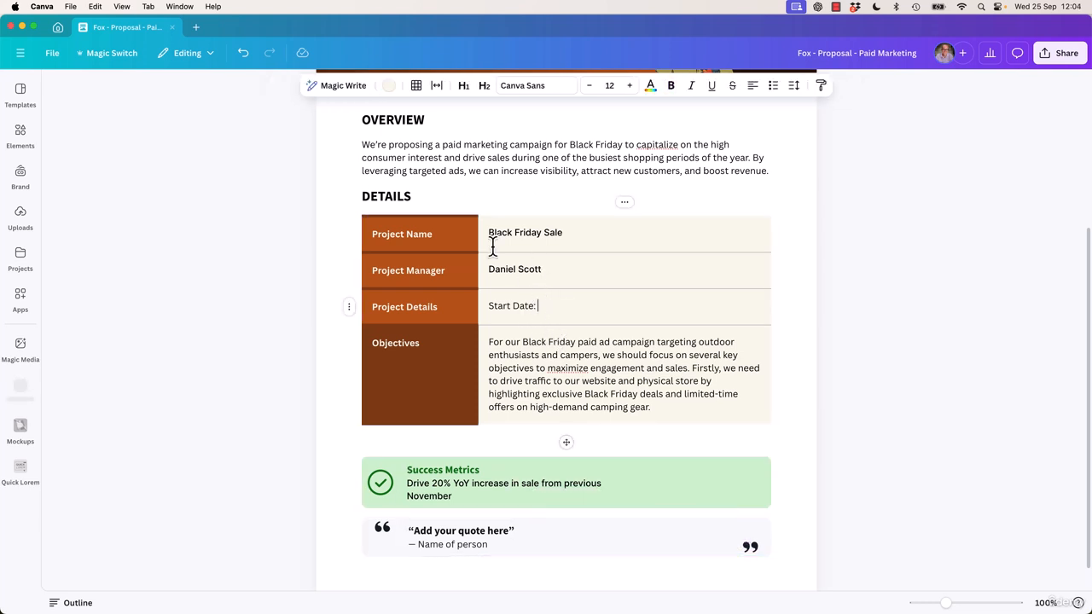
pyautogui.click(772, 172)
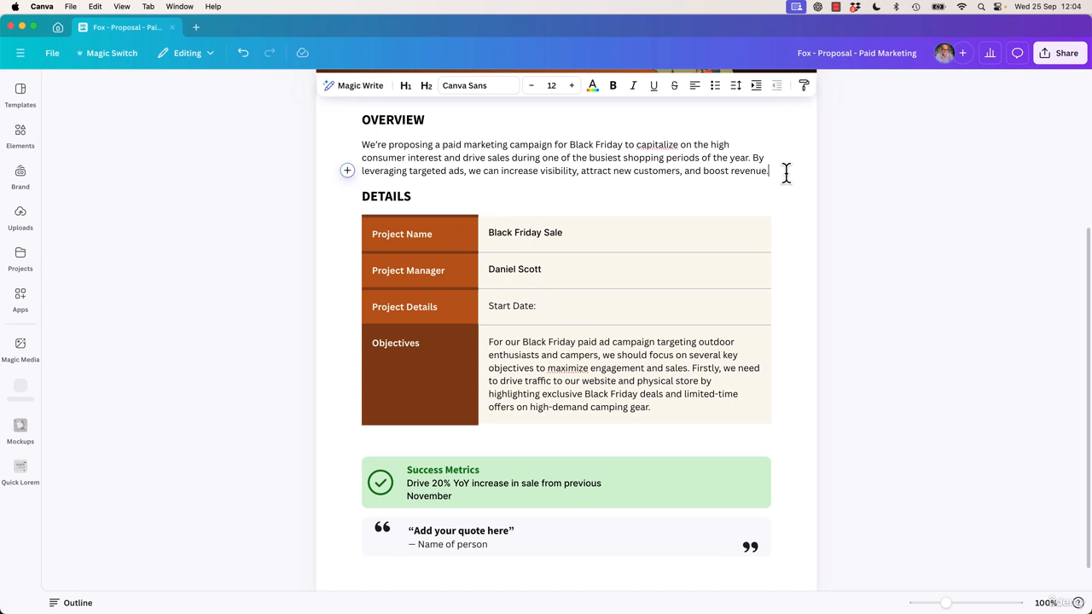
pyautogui.click(553, 308)
pyautogui.rightClick(541, 305)
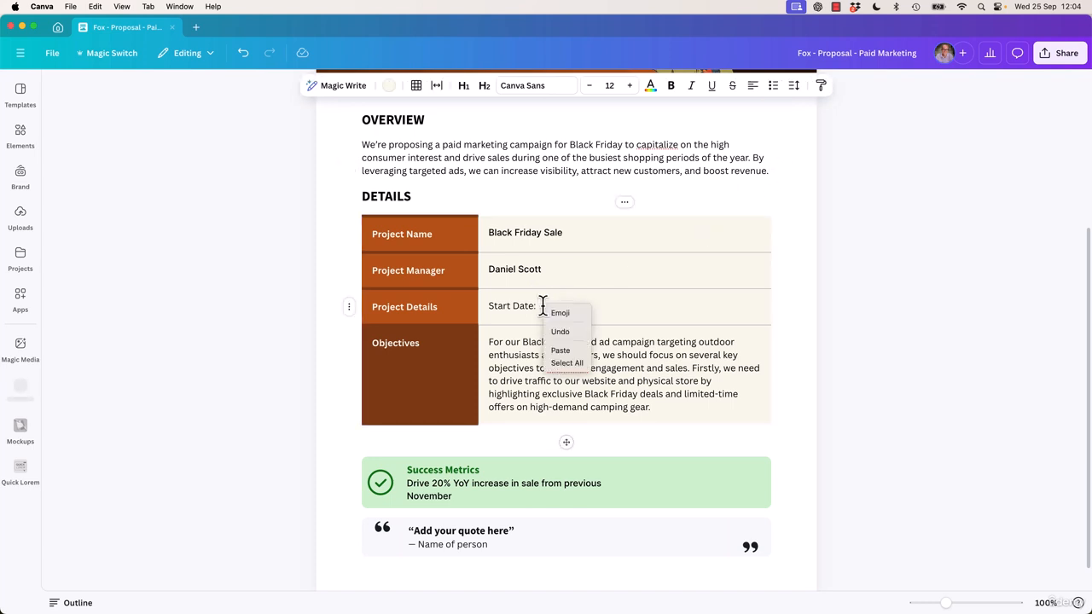
pyautogui.click(536, 309)
# - Add a new line below the OVERVIEW paragraph and insert a date element set to 7 Nov 2025 on it
pyautogui.click(772, 172)
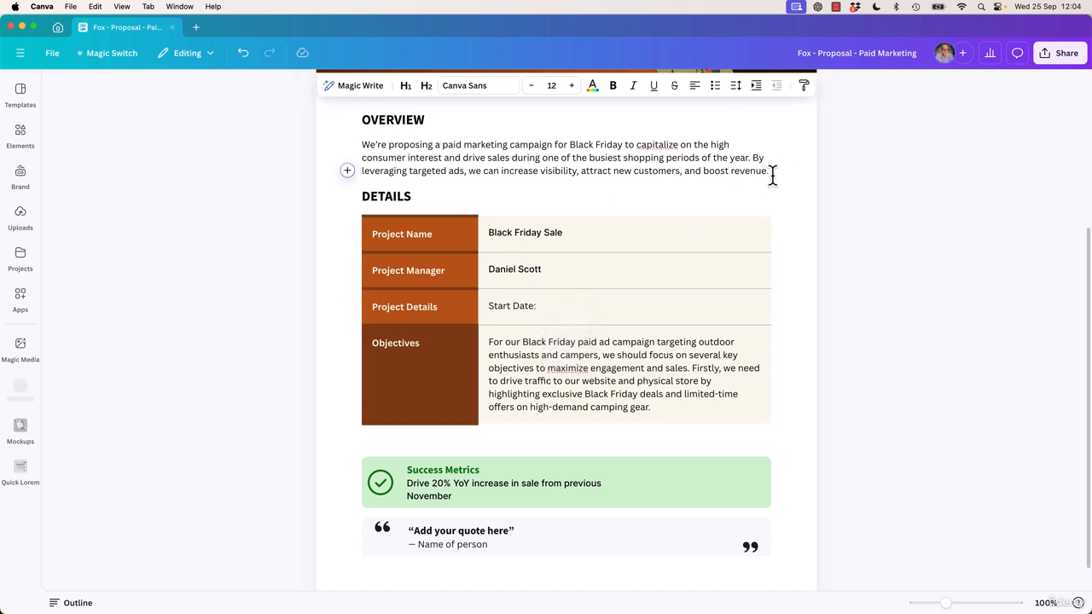
pyautogui.press('Return')
pyautogui.click(348, 193)
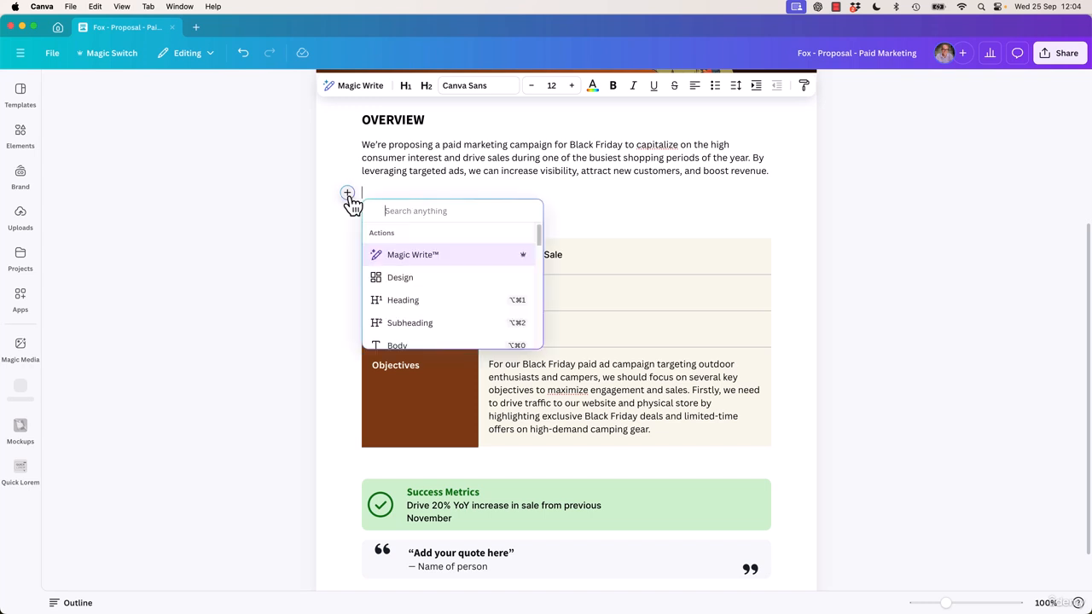
pyautogui.scroll(-2, 438, 299)
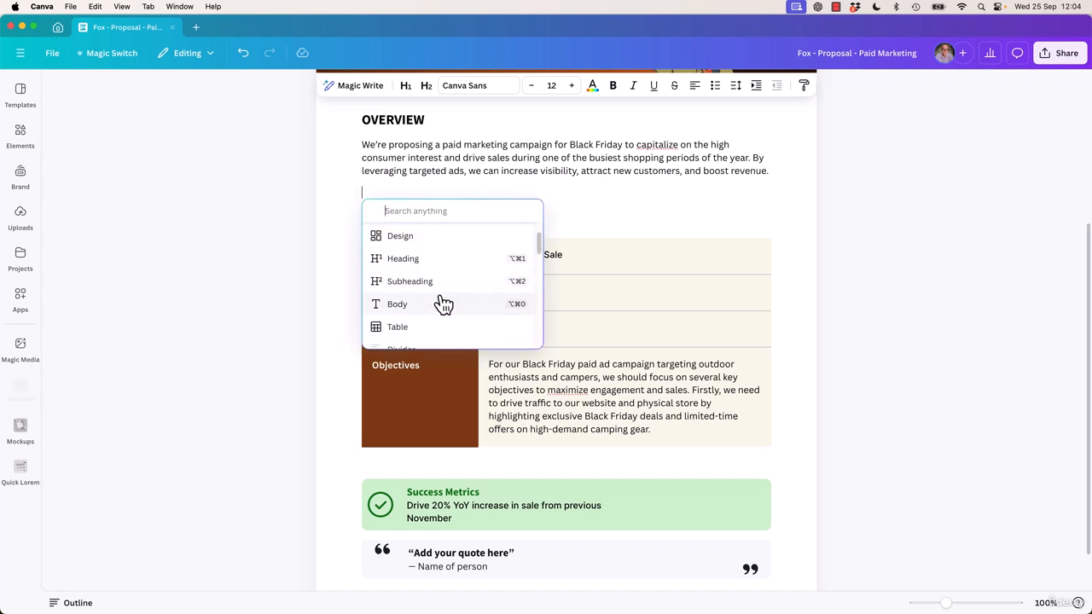
pyautogui.write('date')
pyautogui.click(398, 256)
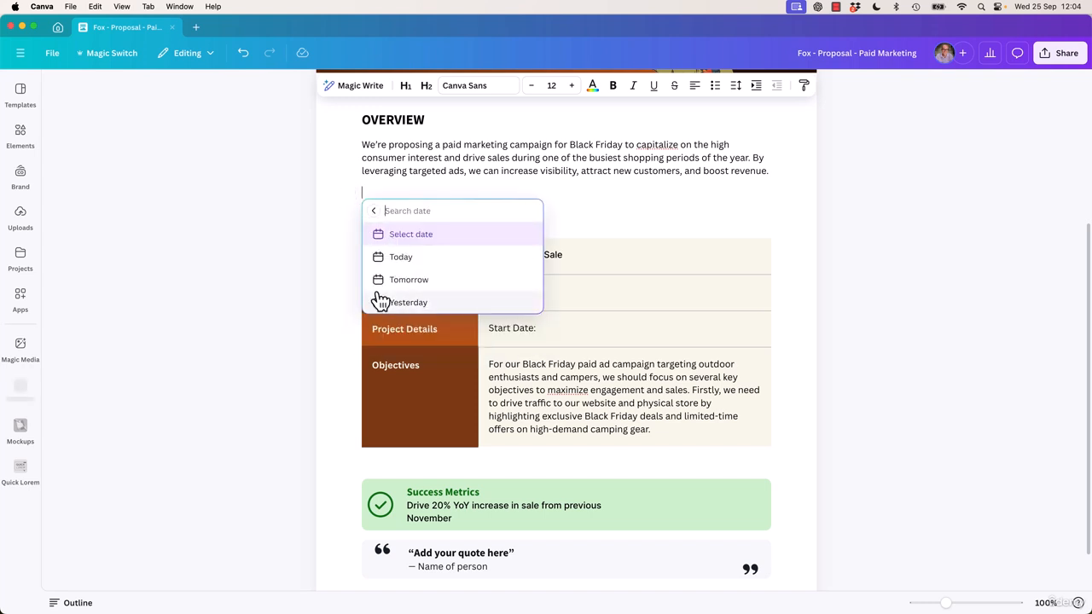
pyautogui.click(413, 235)
pyautogui.click(523, 245)
pyautogui.click(523, 245)
pyautogui.tripleClick(522, 245)
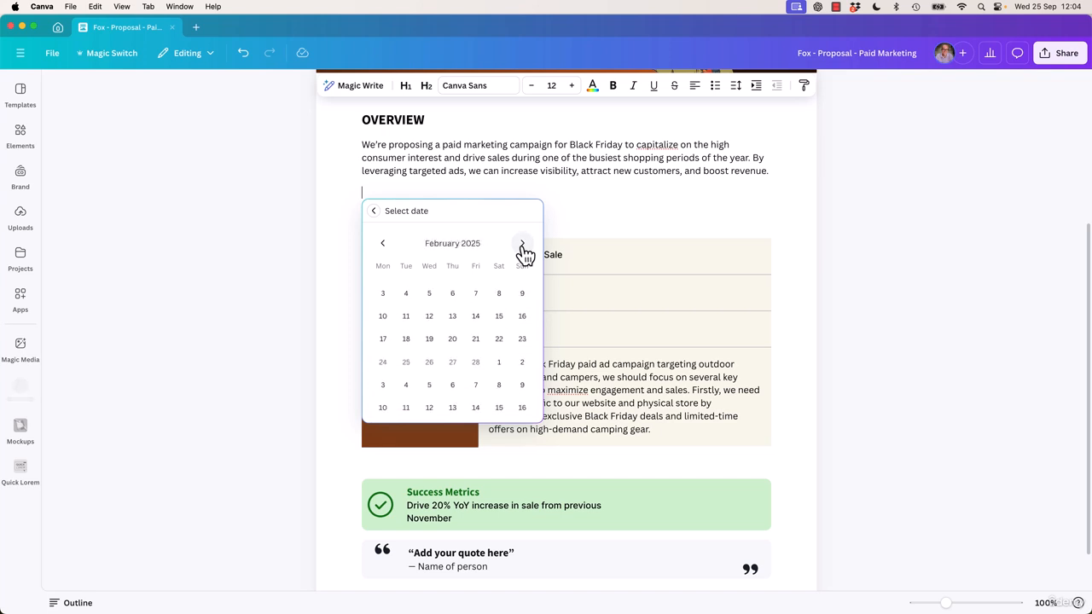
pyautogui.tripleClick(522, 245)
pyautogui.tripleClick(522, 244)
pyautogui.tripleClick(522, 244)
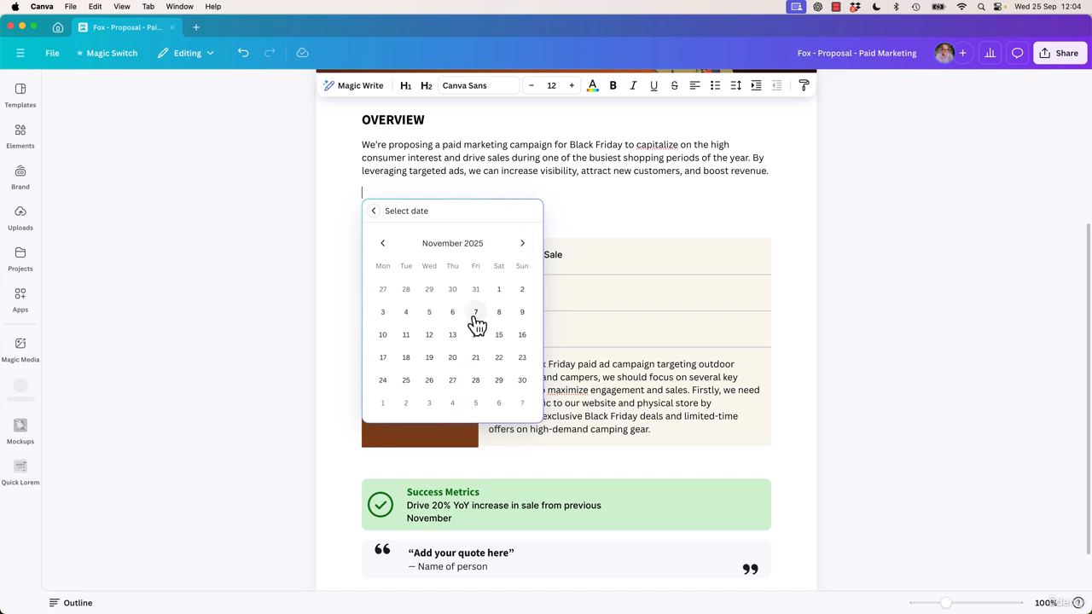
pyautogui.click(476, 336)
# - Copy the 7 Nov 2025 date element into the Project Details row after "Start Date:"
pyautogui.click(385, 193)
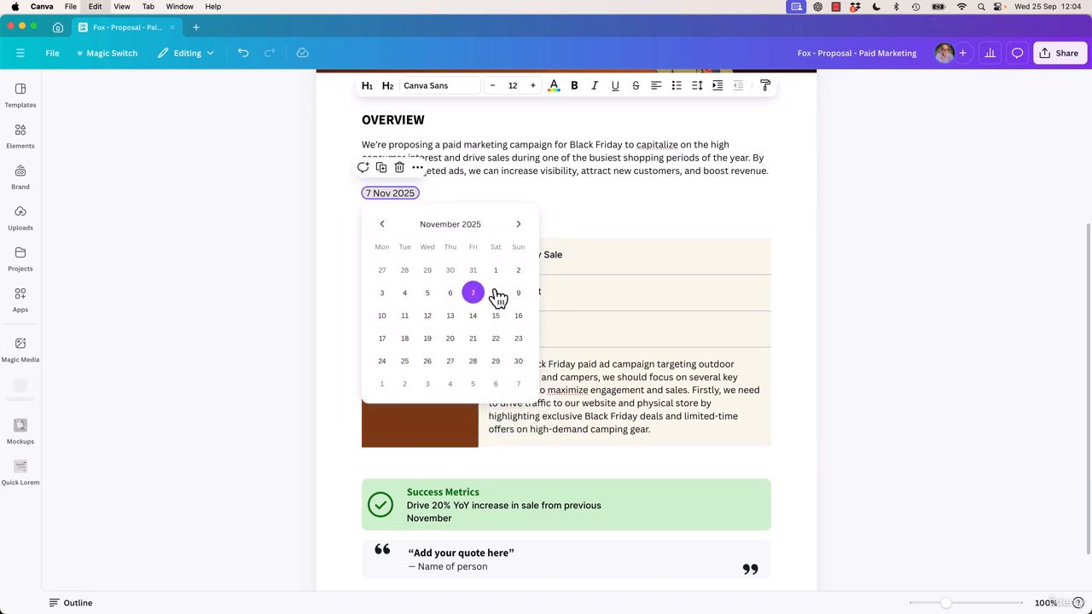
pyautogui.click(602, 338)
pyautogui.write('7 Nov 2025')
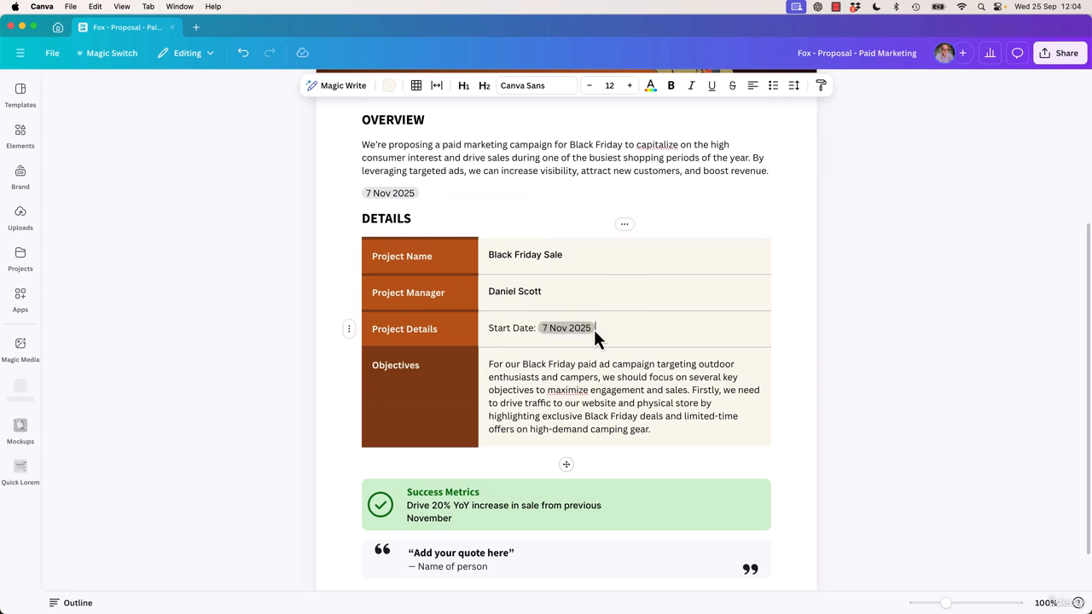
pyautogui.doubleClick(564, 170)
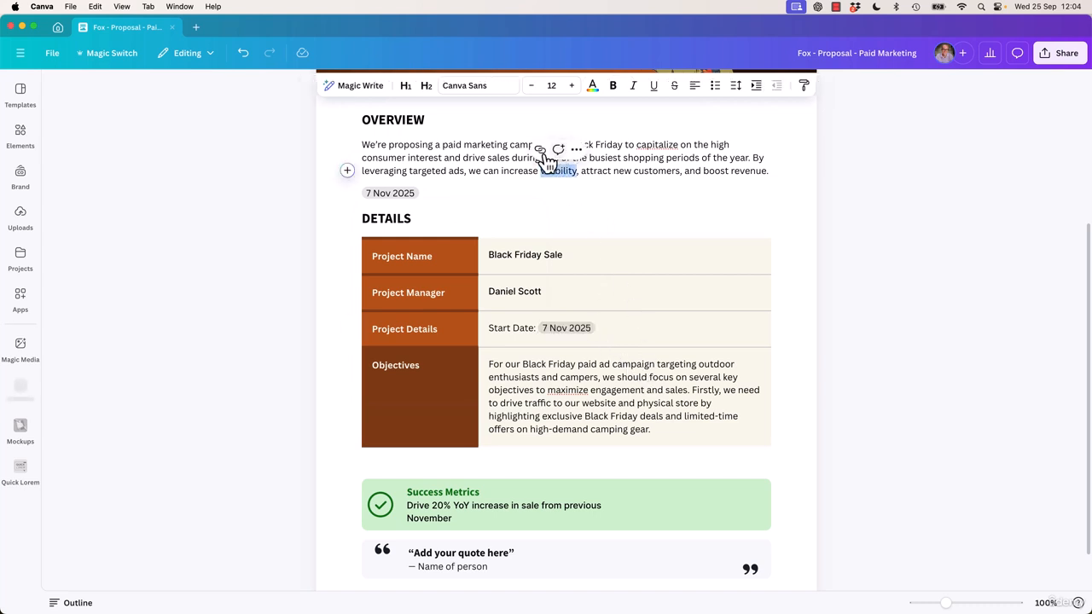
pyautogui.click(541, 149)
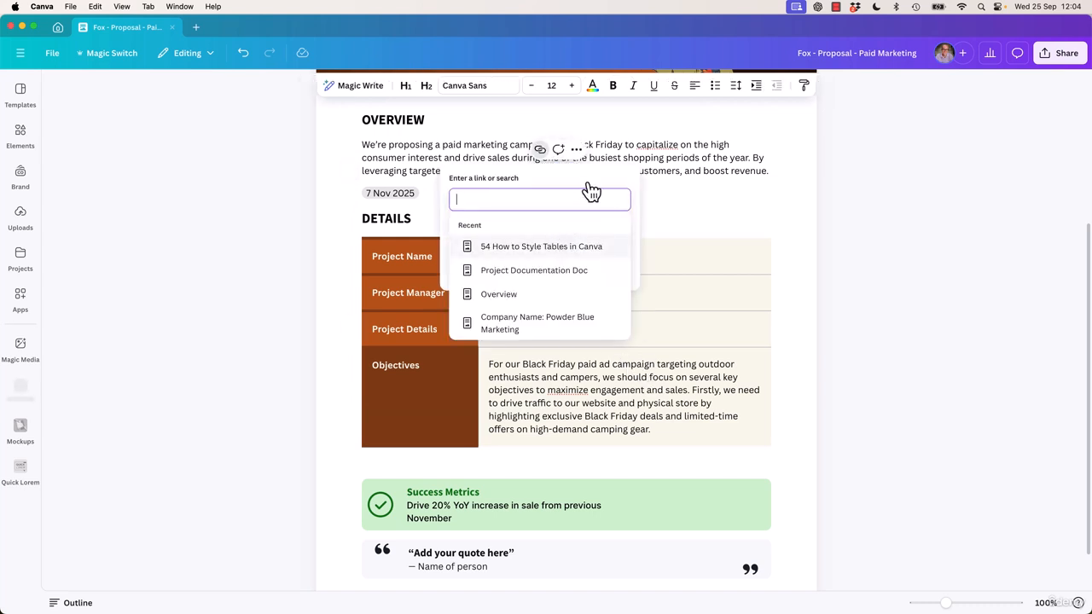
pyautogui.write('www.byol.com')
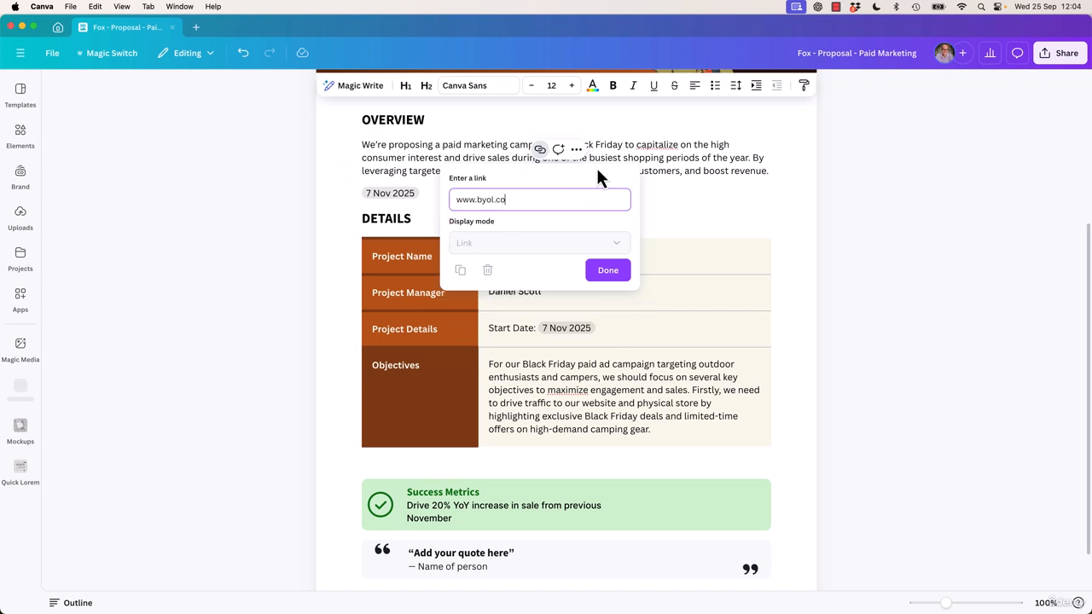
pyautogui.click(608, 283)
pyautogui.click(609, 315)
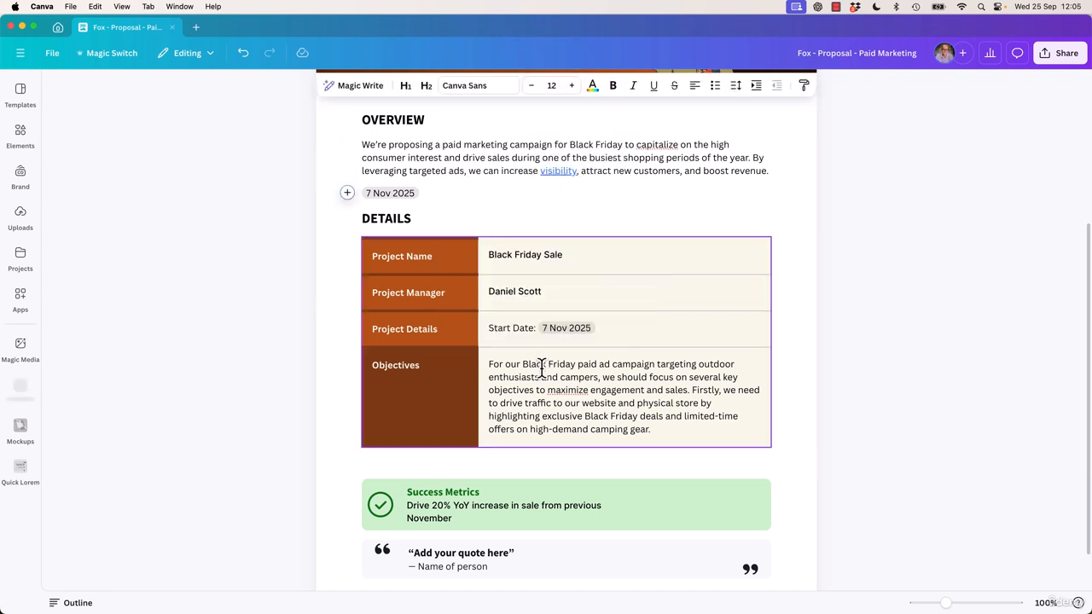
# - Insert a page break between the DETAILS table and the Success Metrics block
pyautogui.scroll(-2, 534, 444)
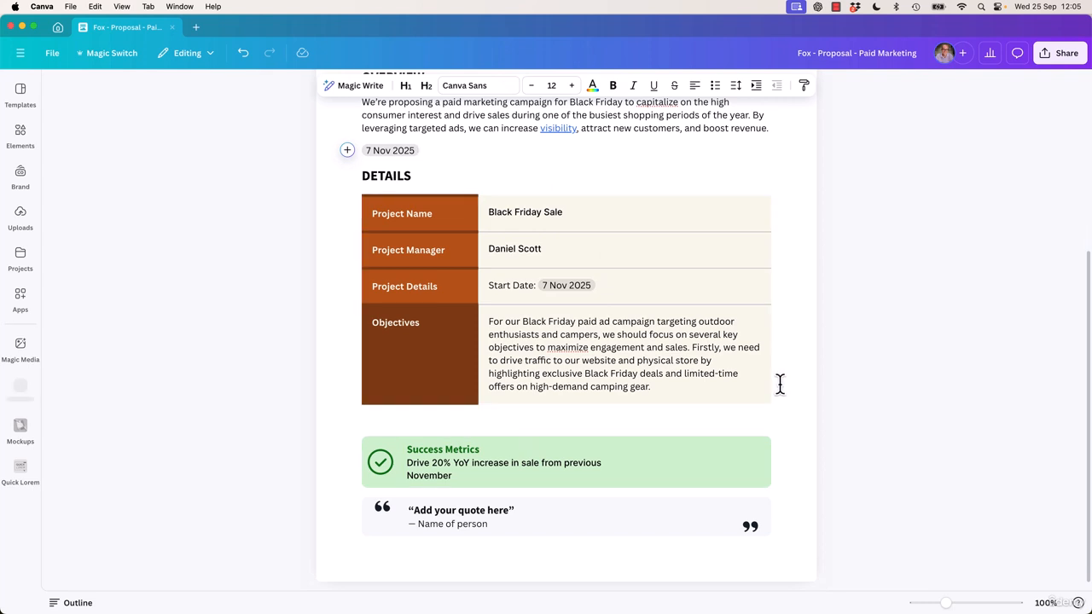
pyautogui.click(552, 419)
pyautogui.press('super+Return')
pyautogui.press('super+z')
pyautogui.press('super+shift+z')
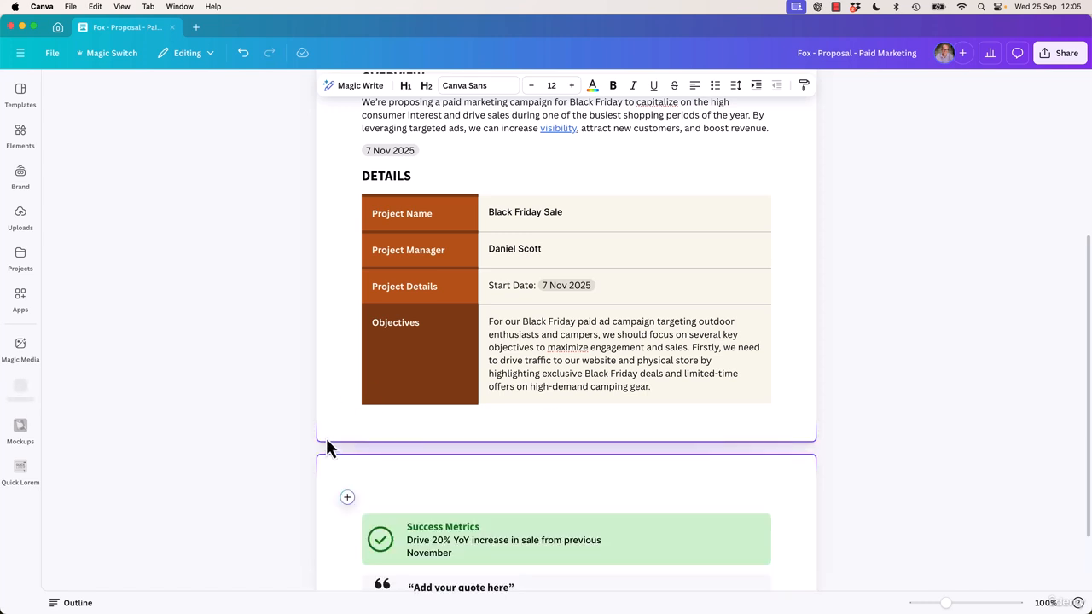
# - Delete the page break between the DETAILS table and the Success Metrics block
pyautogui.scroll(5, 244, 469)
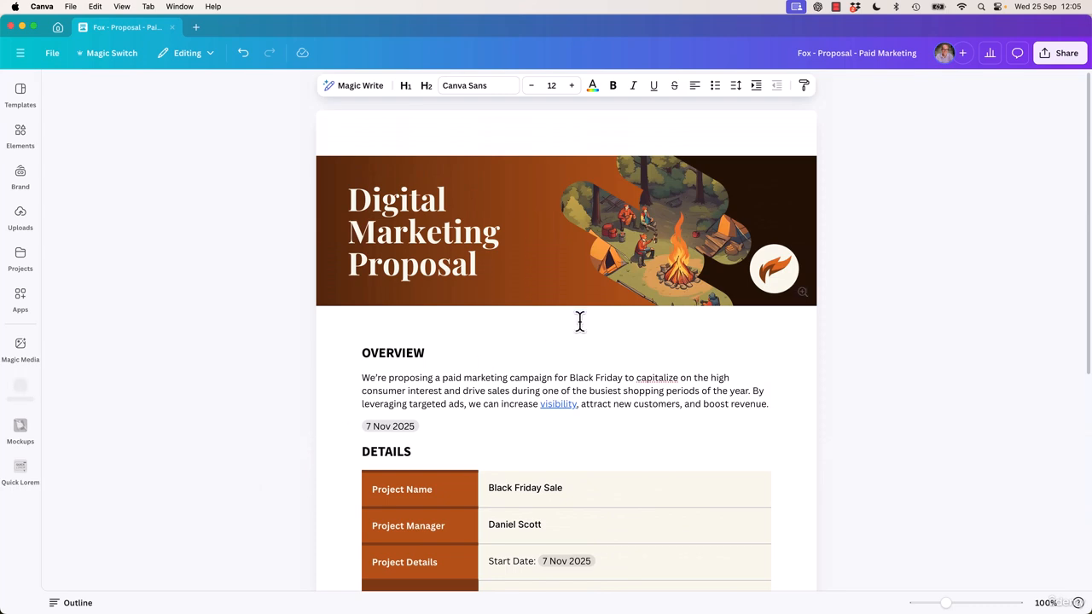
pyautogui.scroll(-5, 579, 321)
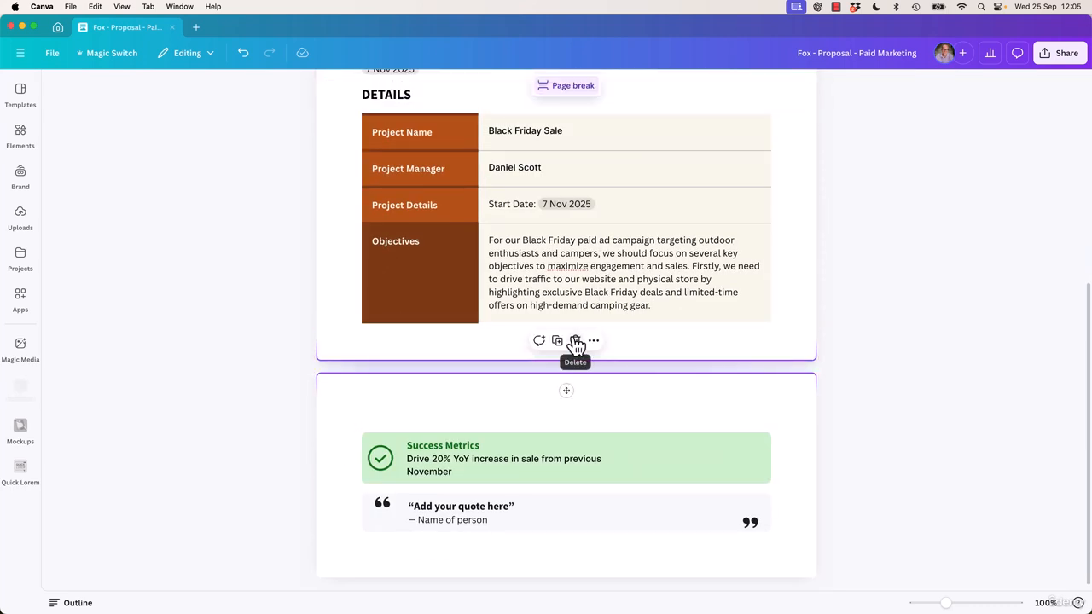
pyautogui.click(579, 341)
# - Add a page break on the empty line below the DETAILS table so the Success Metrics block starts a new page
pyautogui.click(348, 418)
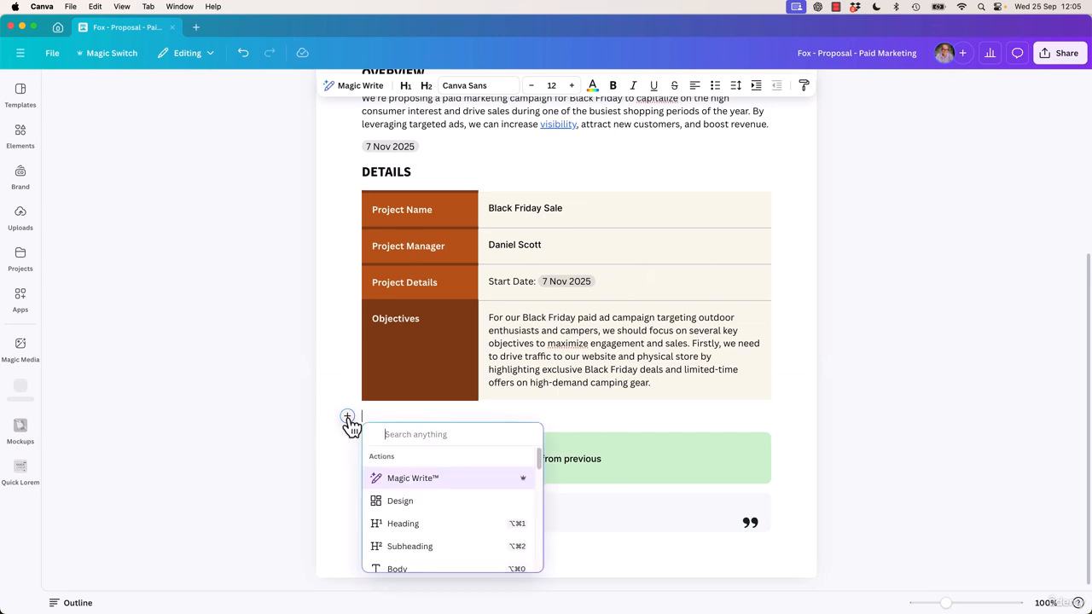
pyautogui.scroll(-5, 400, 512)
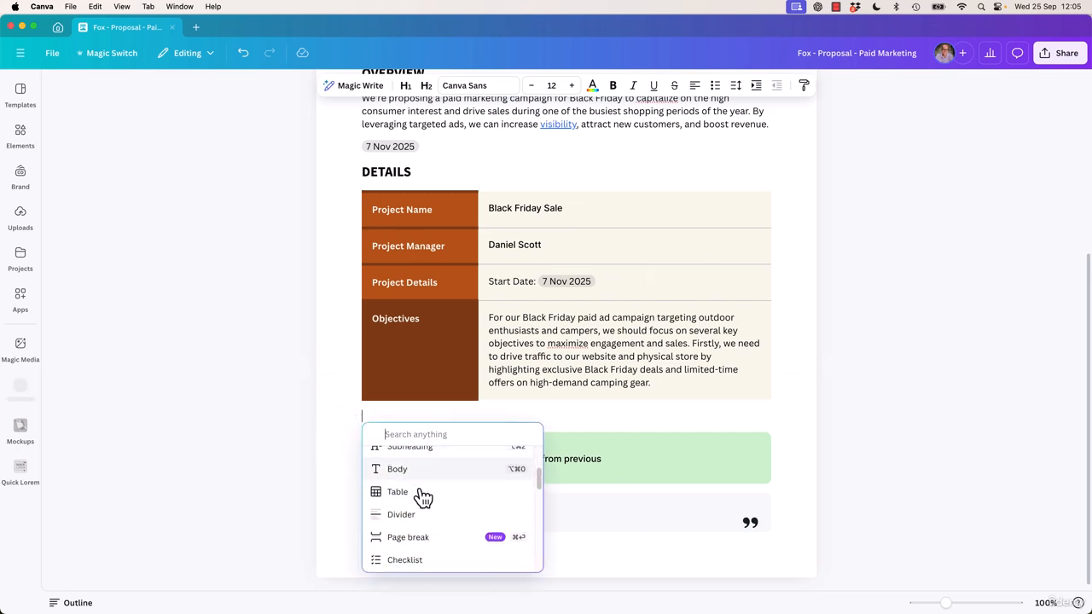
pyautogui.click(372, 530)
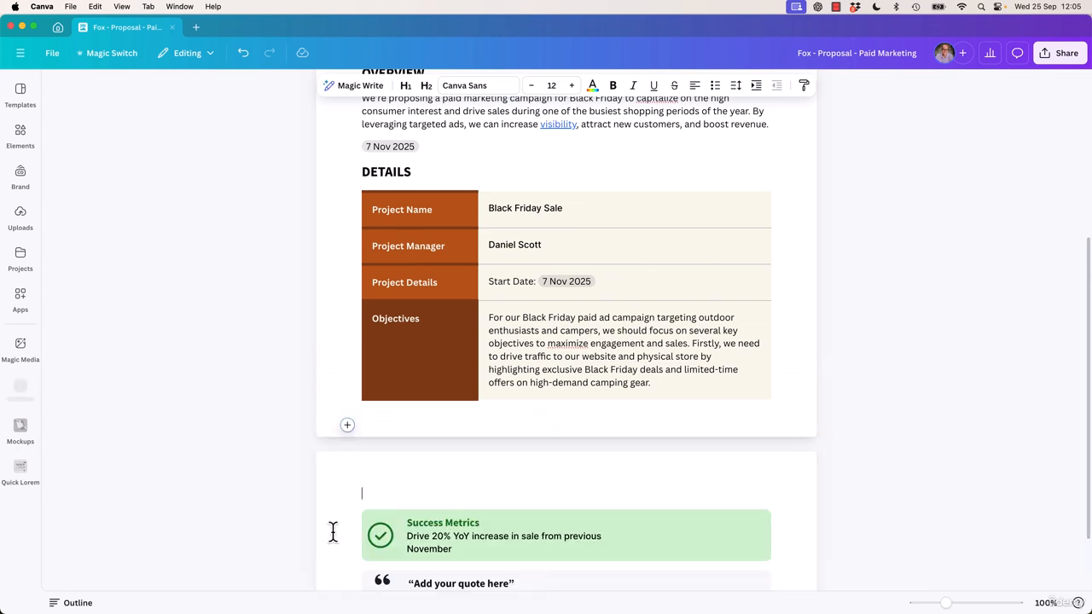
# - Insert the FOX logo with wordmark from the Fox - Brand Kit on the empty line above the Success Metrics block
pyautogui.click(350, 497)
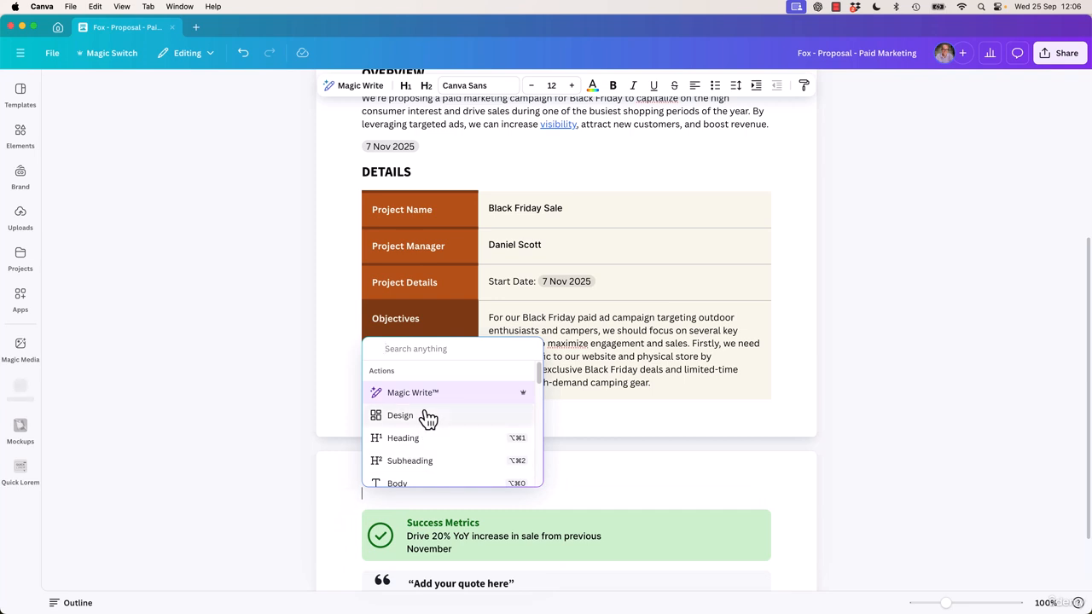
pyautogui.scroll(-3, 424, 417)
pyautogui.write('logo')
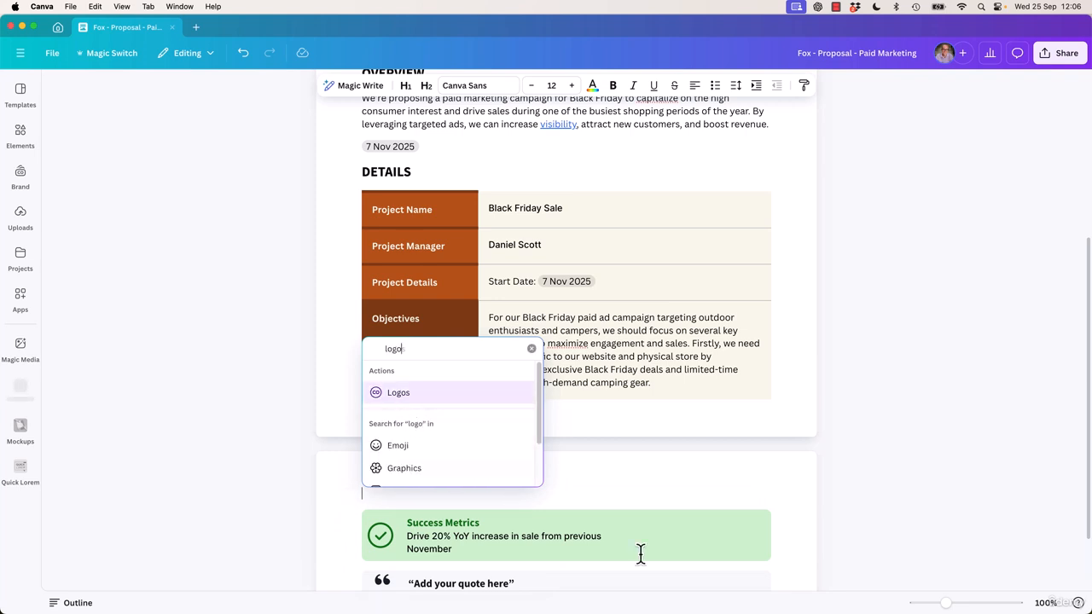
pyautogui.click(412, 400)
pyautogui.scroll(-3, 479, 427)
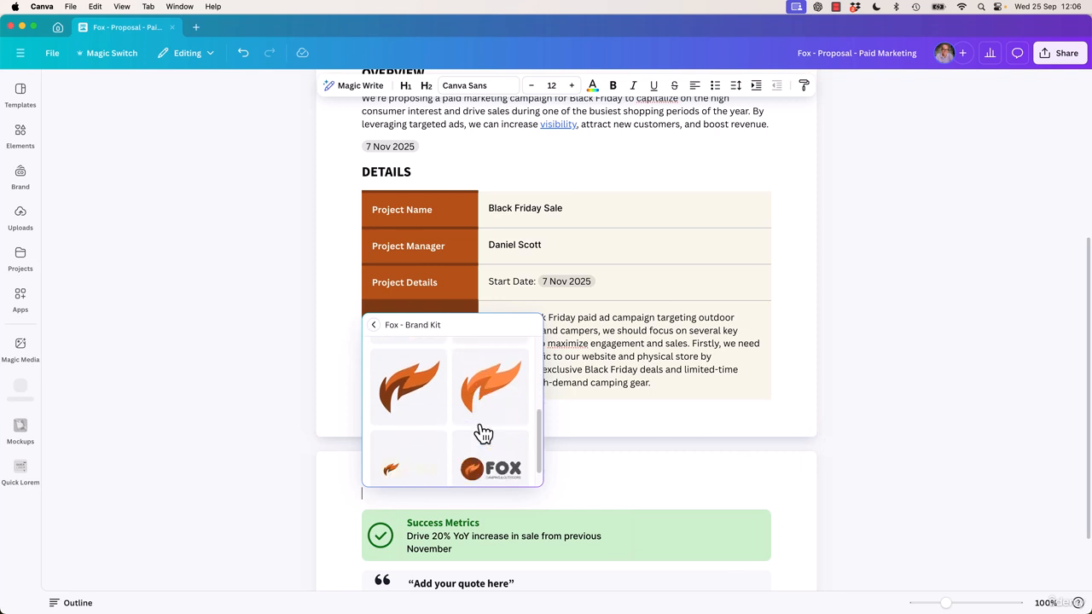
pyautogui.click(487, 465)
# - Shrink the inserted FOX logo to a small thumbnail and delete it from the second page
pyautogui.scroll(-3, 436, 517)
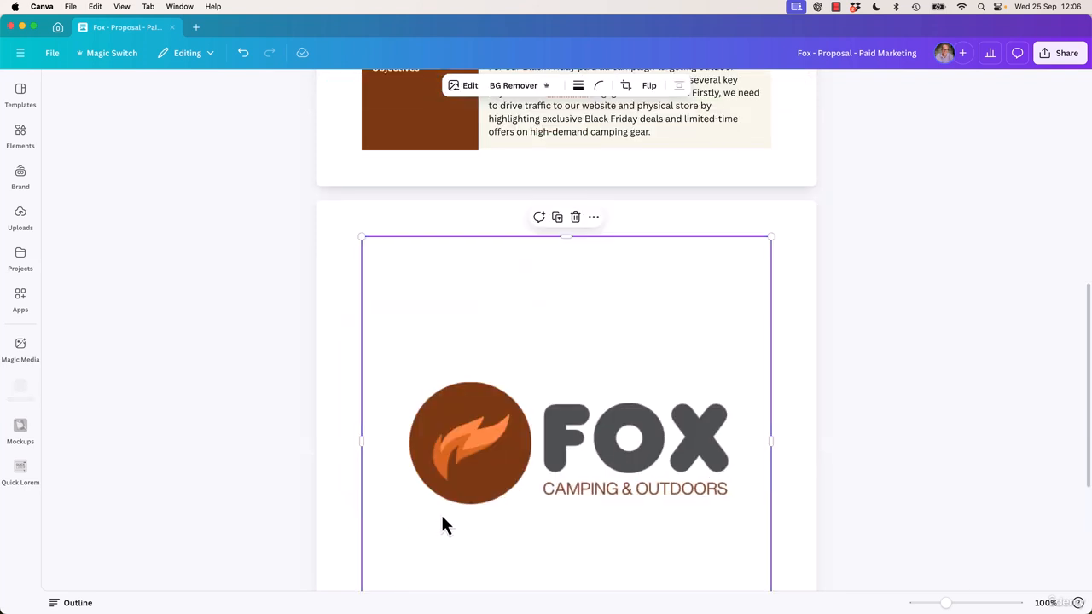
pyautogui.moveTo(770, 236); pyautogui.dragTo(596, 356)
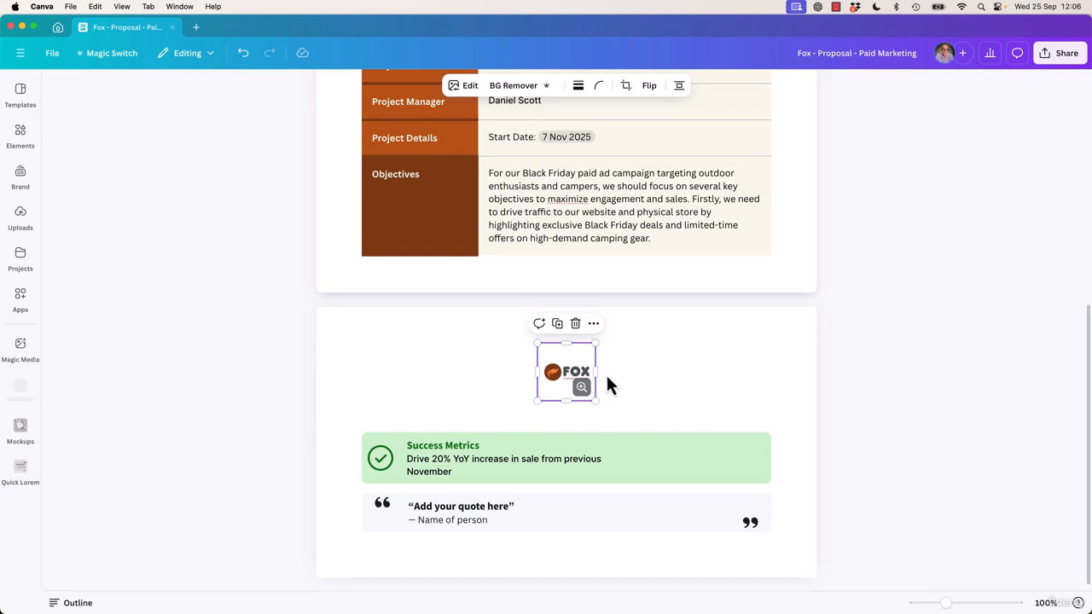
pyautogui.press('BackSpace')
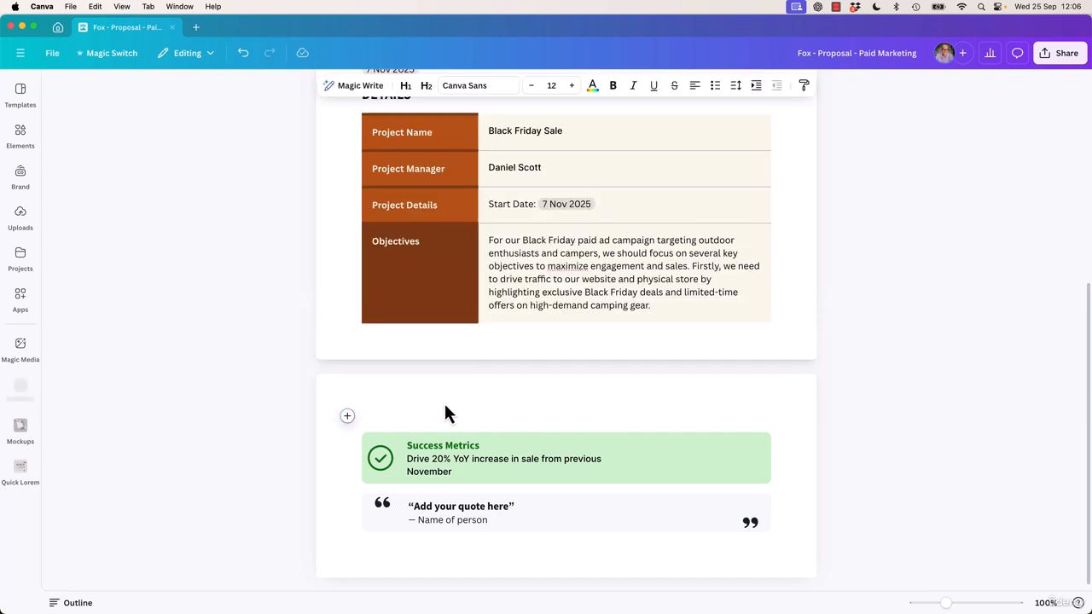
# - Add several empty lines below the quote block and place the text cursor on one of them
pyautogui.scroll(5, 522, 291)
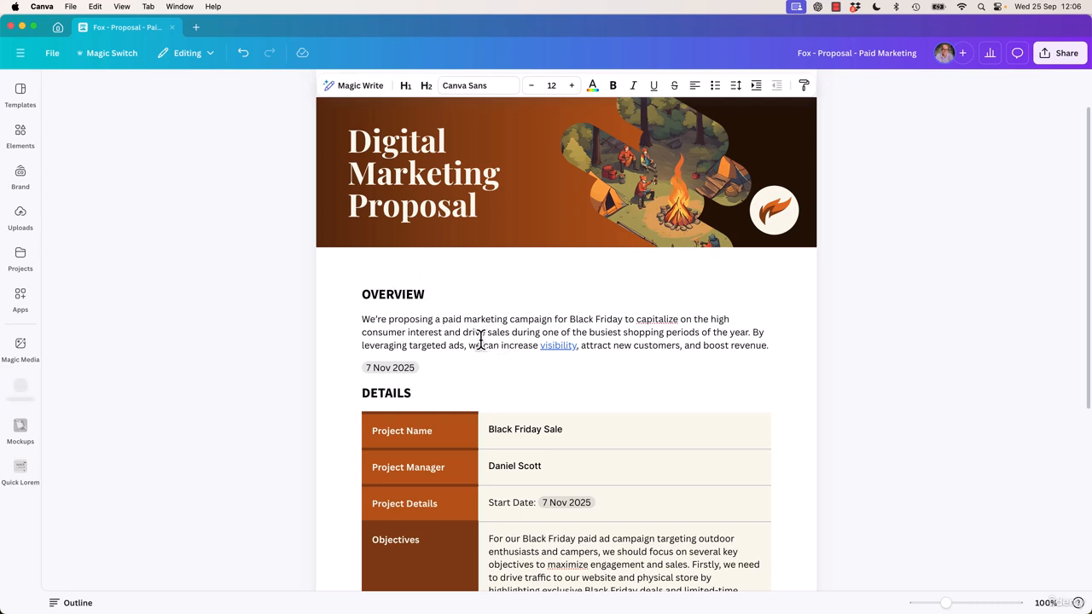
pyautogui.scroll(-5, 478, 341)
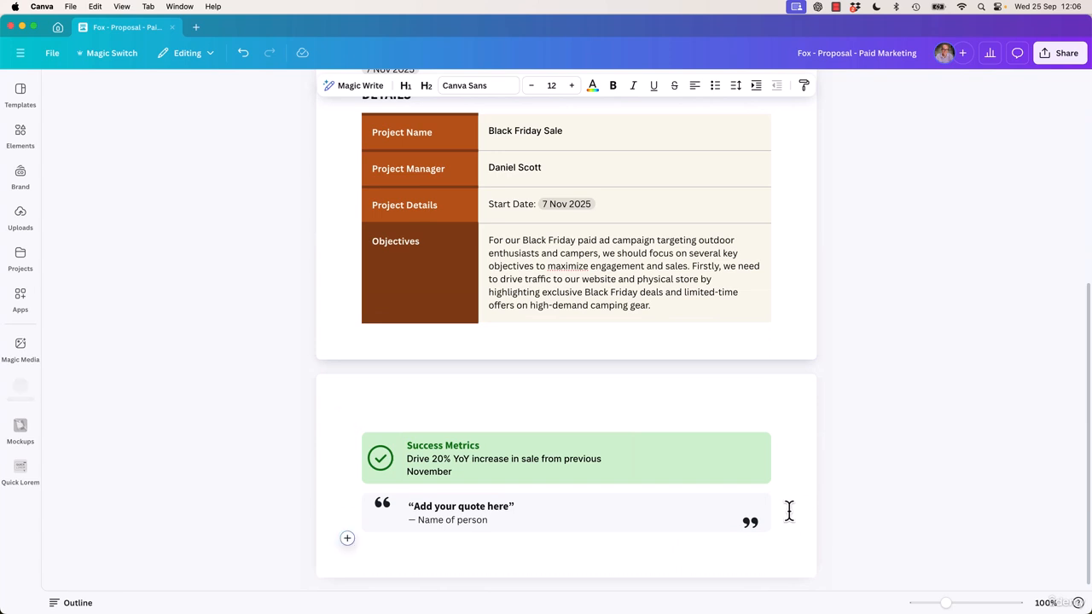
pyautogui.press('Return')
pyautogui.press('Return')
pyautogui.press('Return')
pyautogui.press('Return')
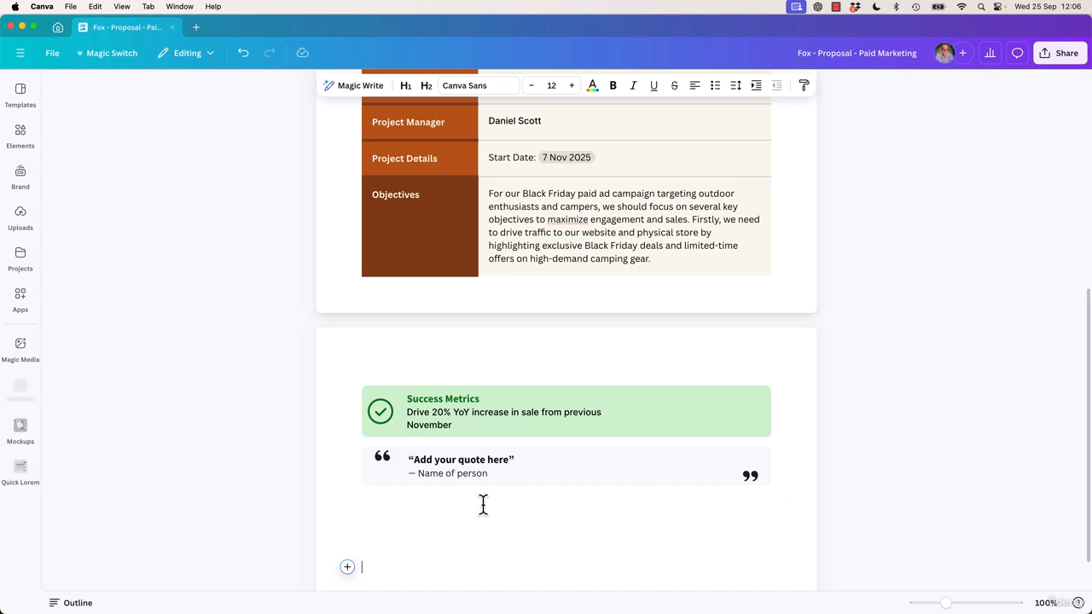
pyautogui.click(439, 523)
# - Search the apps for "Lorem Ipsum" and open the Quick Lorem app
pyautogui.click(20, 296)
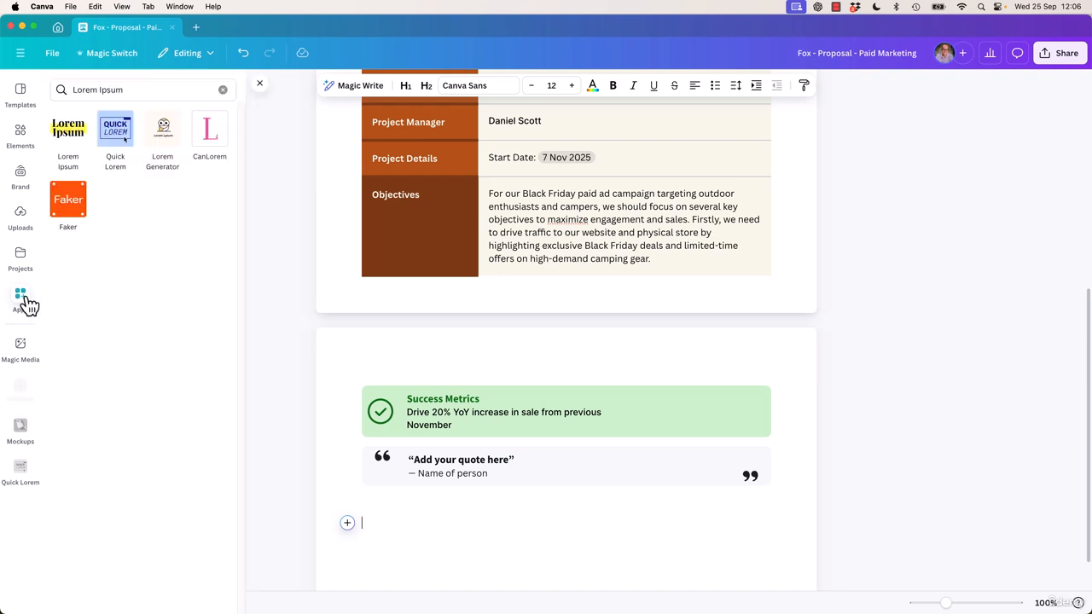
pyautogui.click(223, 90)
pyautogui.write('lorem')
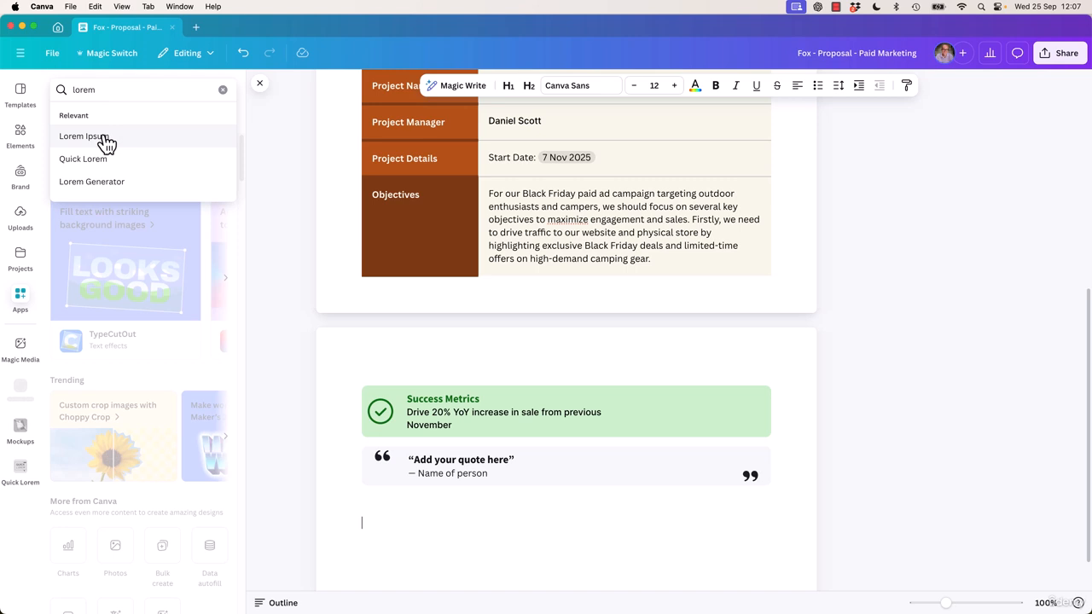
pyautogui.click(102, 136)
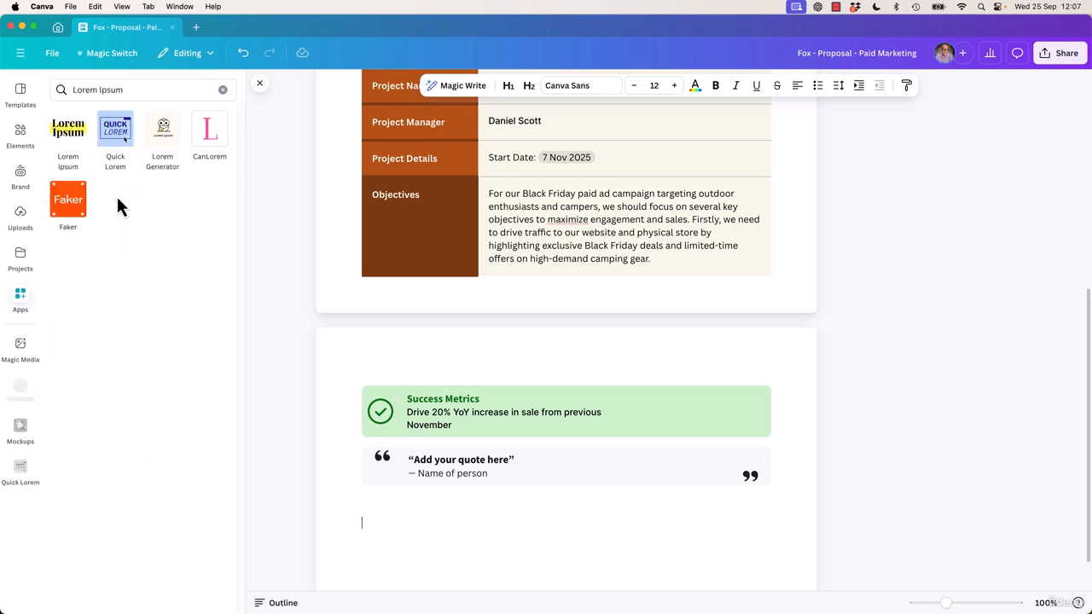
pyautogui.click(117, 135)
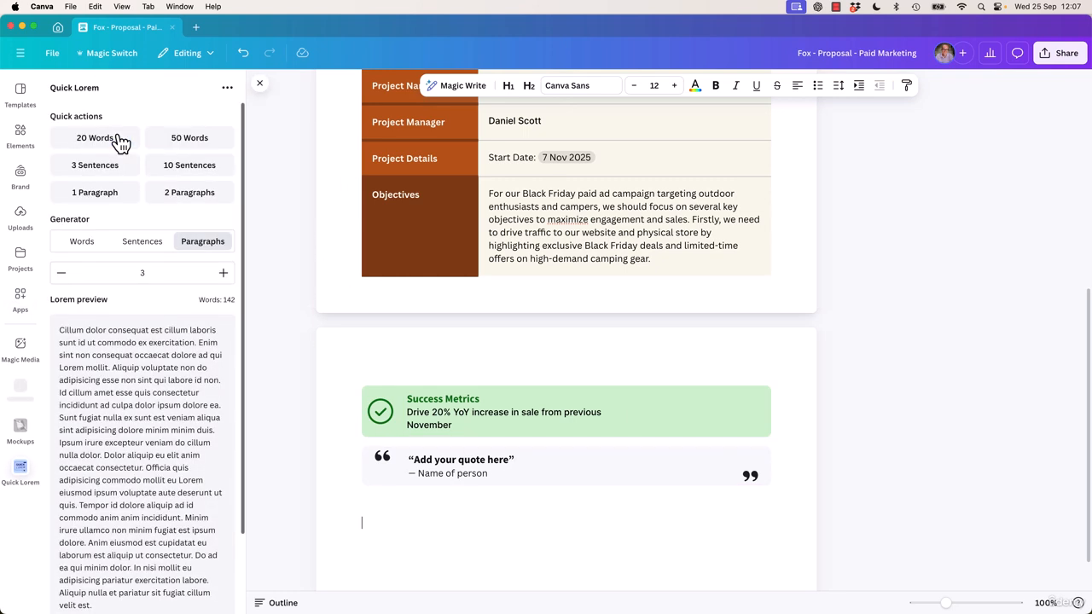
# - Generate 5 paragraphs of placeholder text with Quick Lorem and add them below the quote block
pyautogui.click(171, 143)
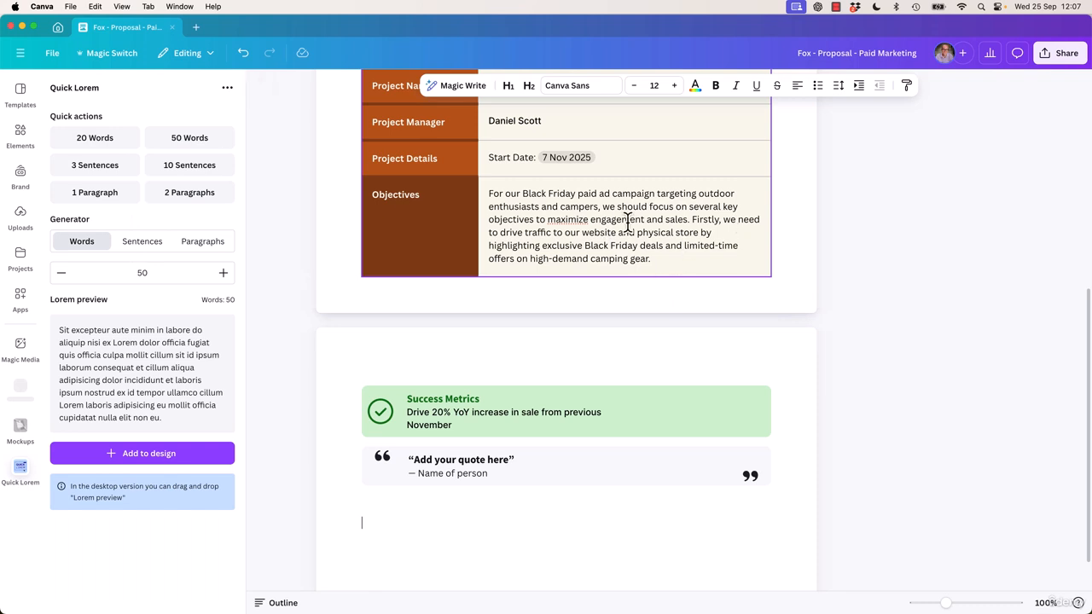
pyautogui.click(193, 242)
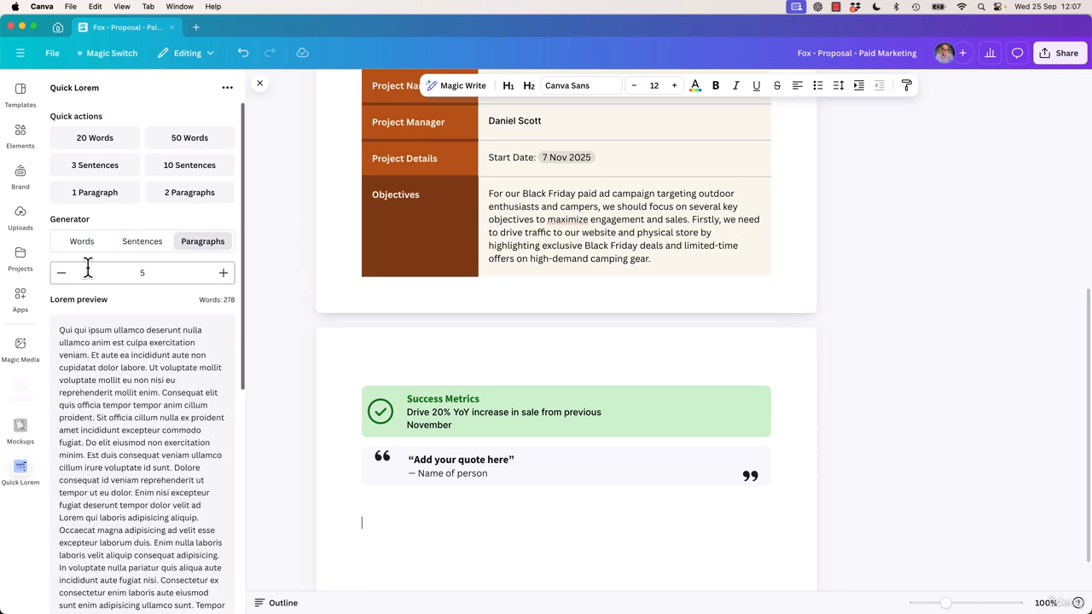
pyautogui.click(222, 272)
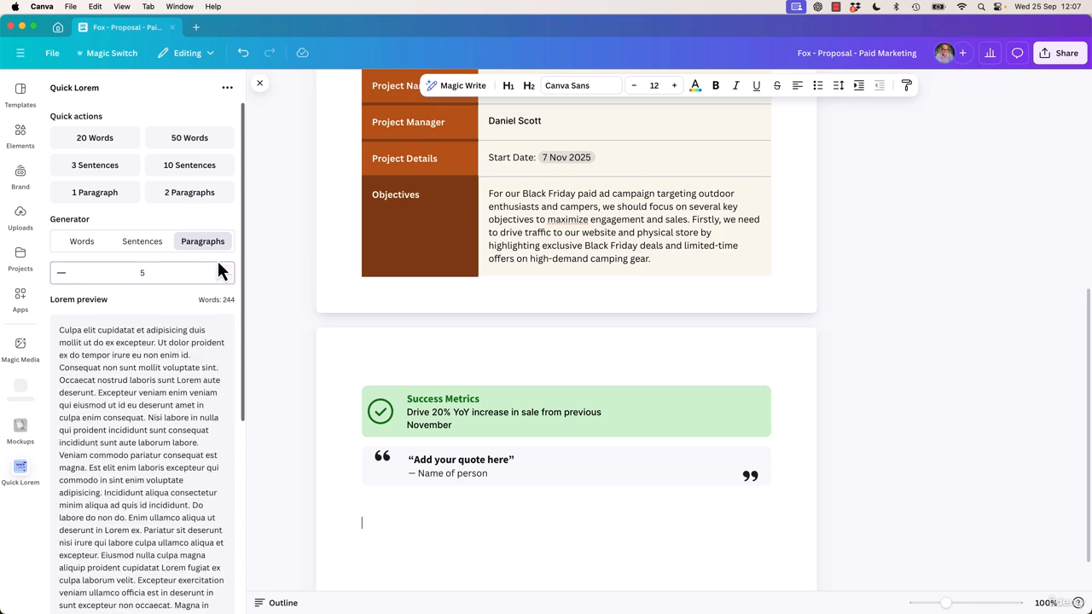
pyautogui.scroll(-5, 183, 446)
pyautogui.scroll(-2, 182, 449)
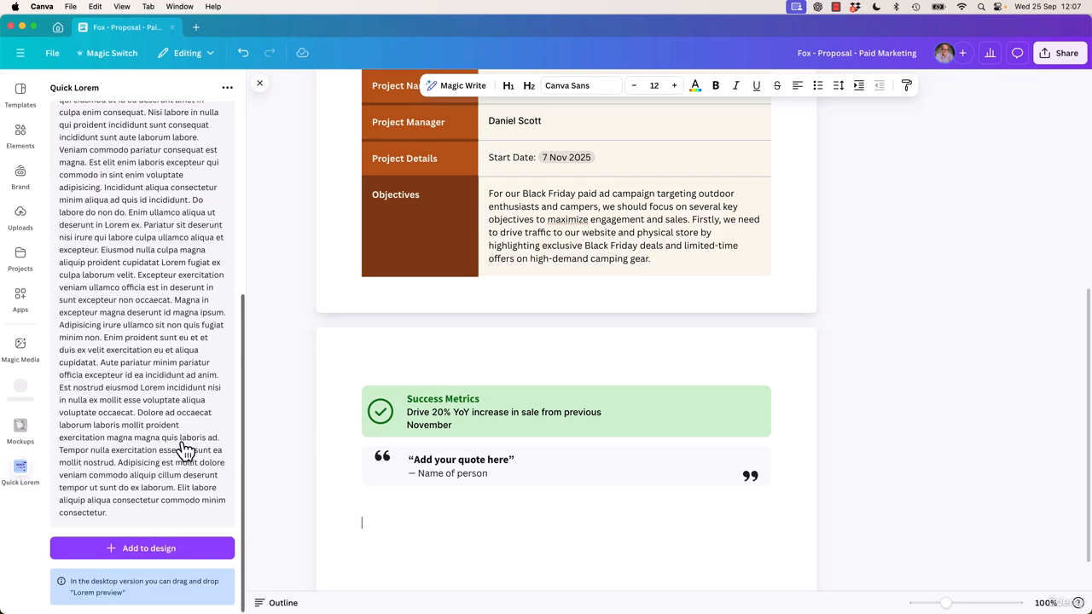
pyautogui.click(162, 549)
# - Copy all the placeholder paragraphs and paste them repeatedly at the end of the document to extend it over more pages
pyautogui.scroll(-10, 501, 495)
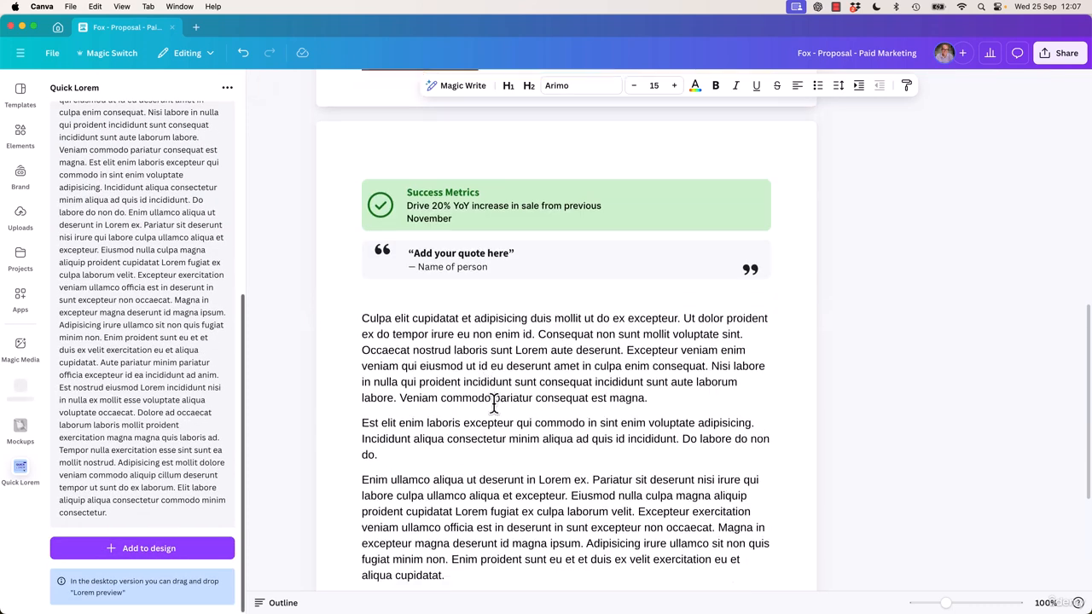
pyautogui.moveTo(720, 479); pyautogui.dragTo(407, 239)
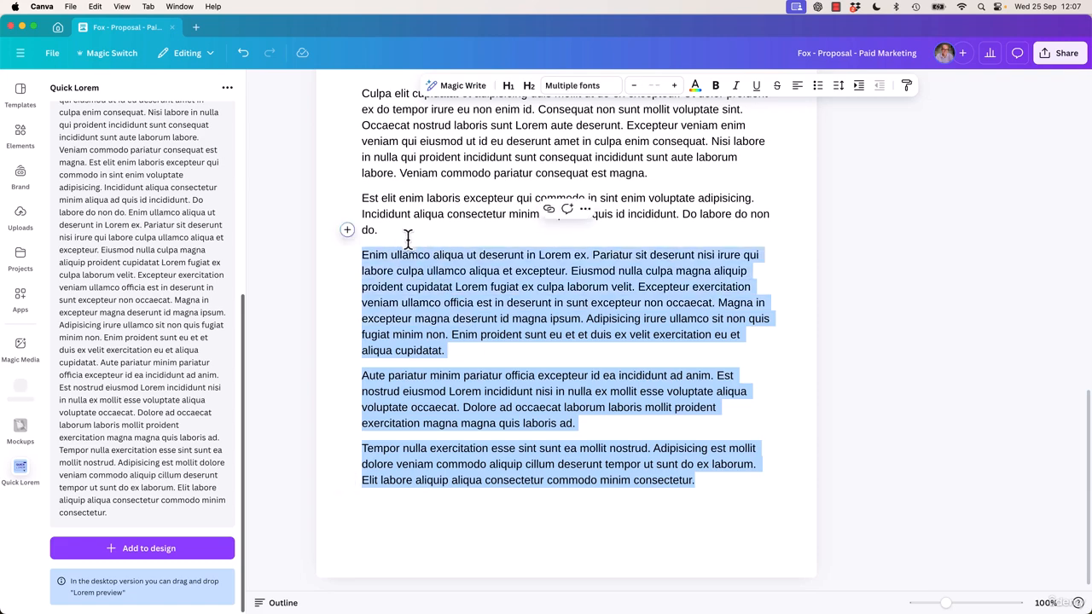
pyautogui.scroll(2, 381, 235)
pyautogui.keyDown('shift'); pyautogui.click(363, 186); pyautogui.keyUp('shift')
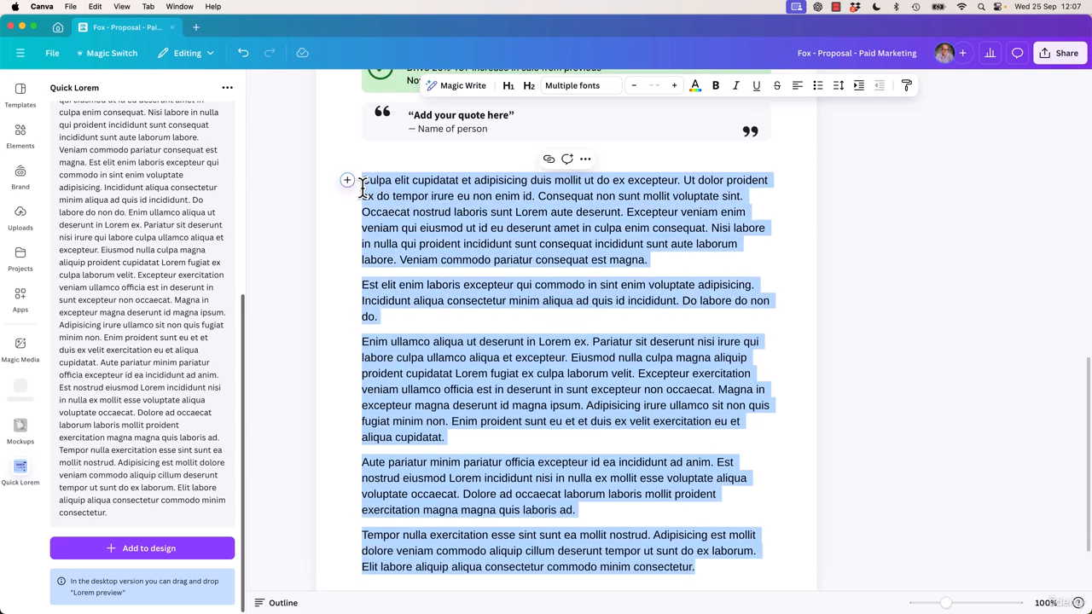
pyautogui.press('super+c')
pyautogui.press('Right')
pyautogui.press('super+v')
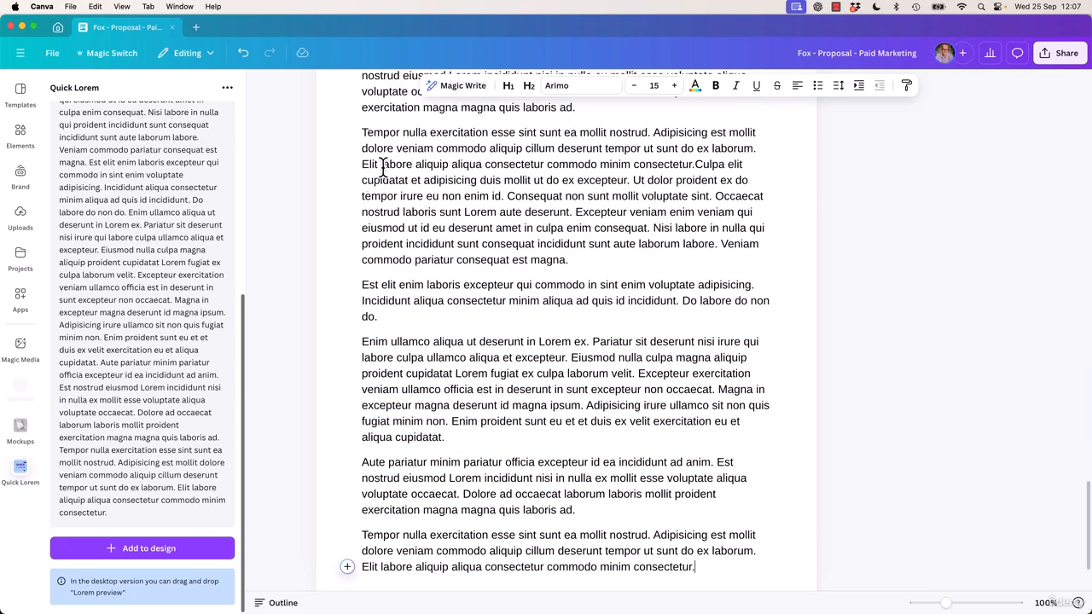
pyautogui.press('super+v')
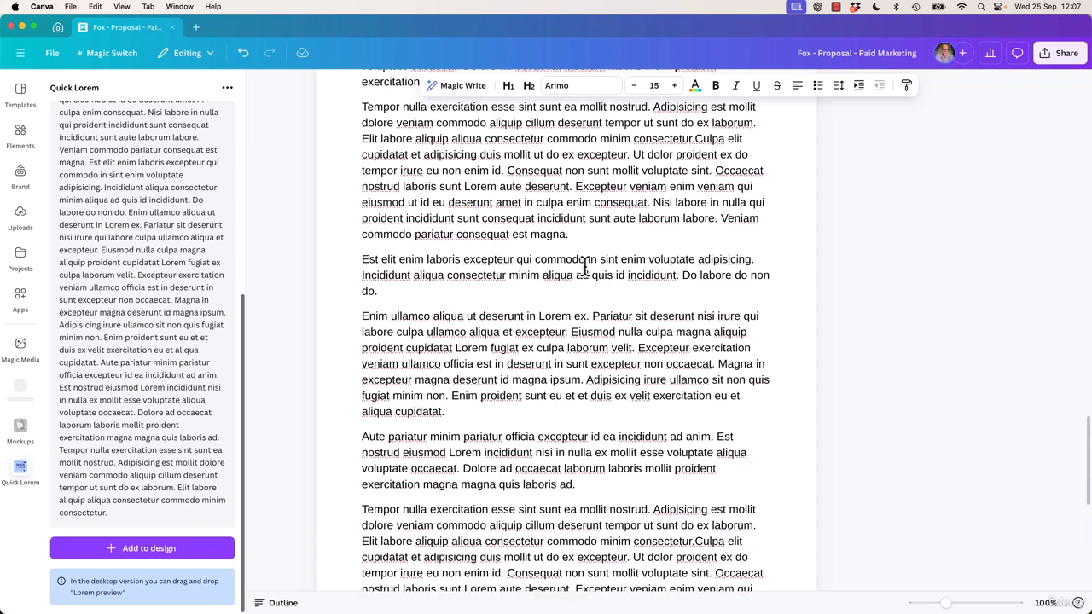
# - Add the line "Heading 3" above the first placeholder paragraph and style it as a subheading (H2)
pyautogui.scroll(10, 586, 269)
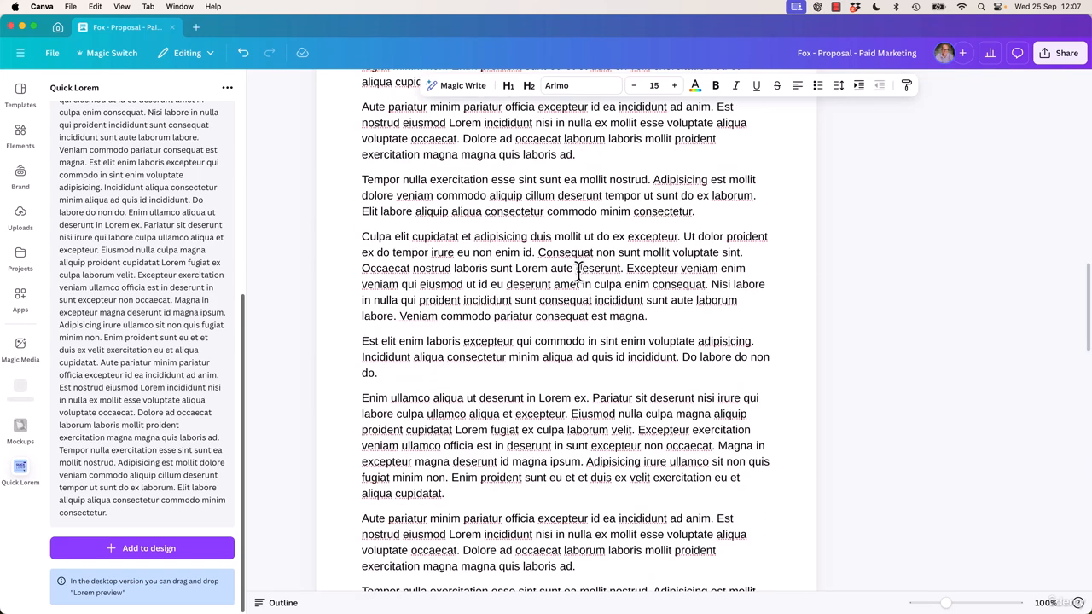
pyautogui.scroll(10, 579, 270)
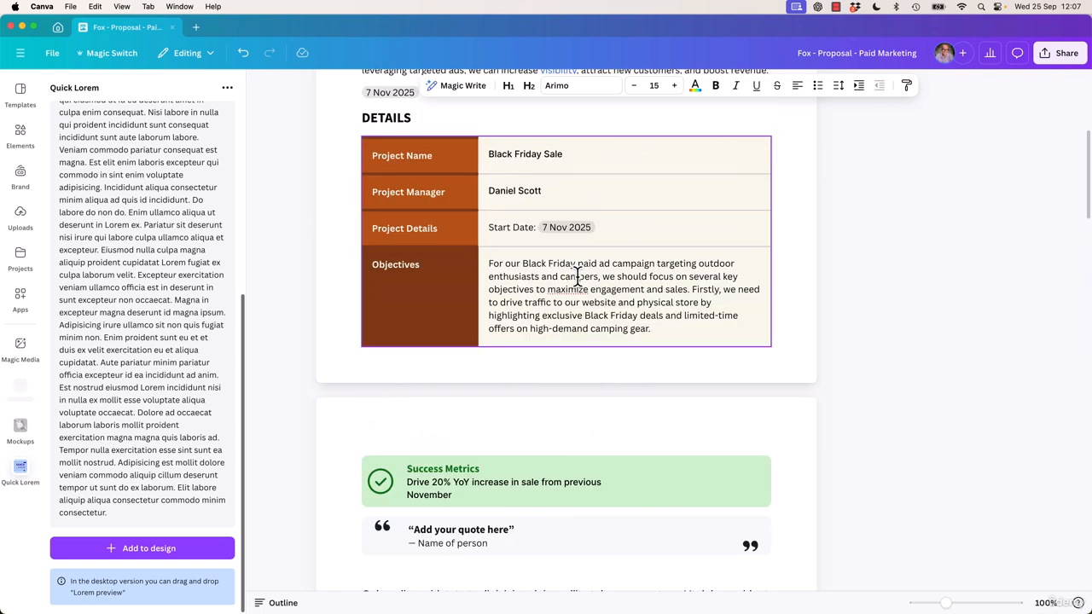
pyautogui.scroll(-5, 577, 275)
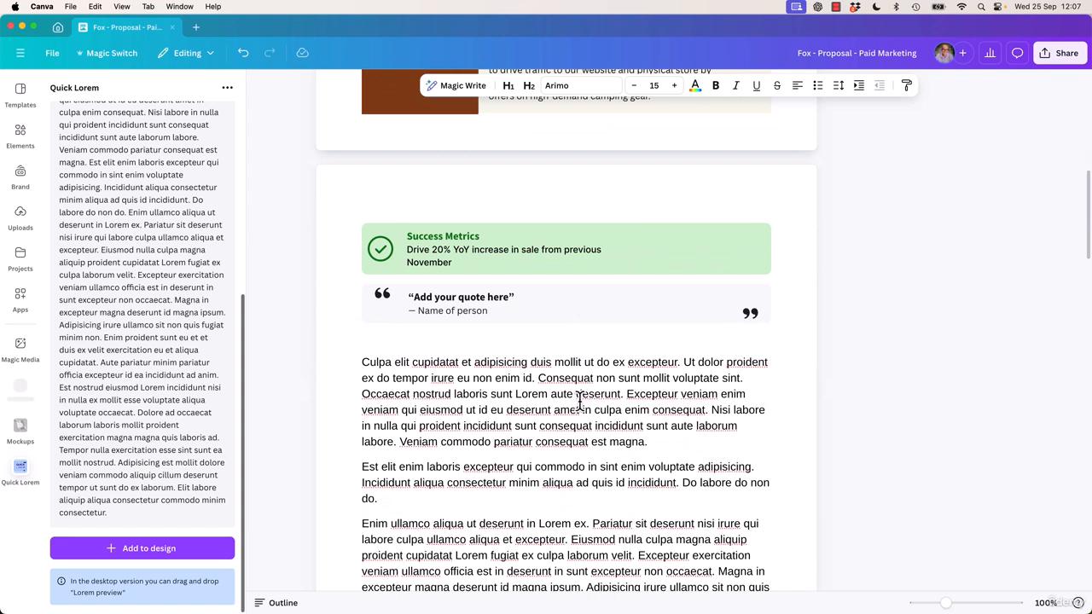
pyautogui.click(361, 365)
pyautogui.press('Return')
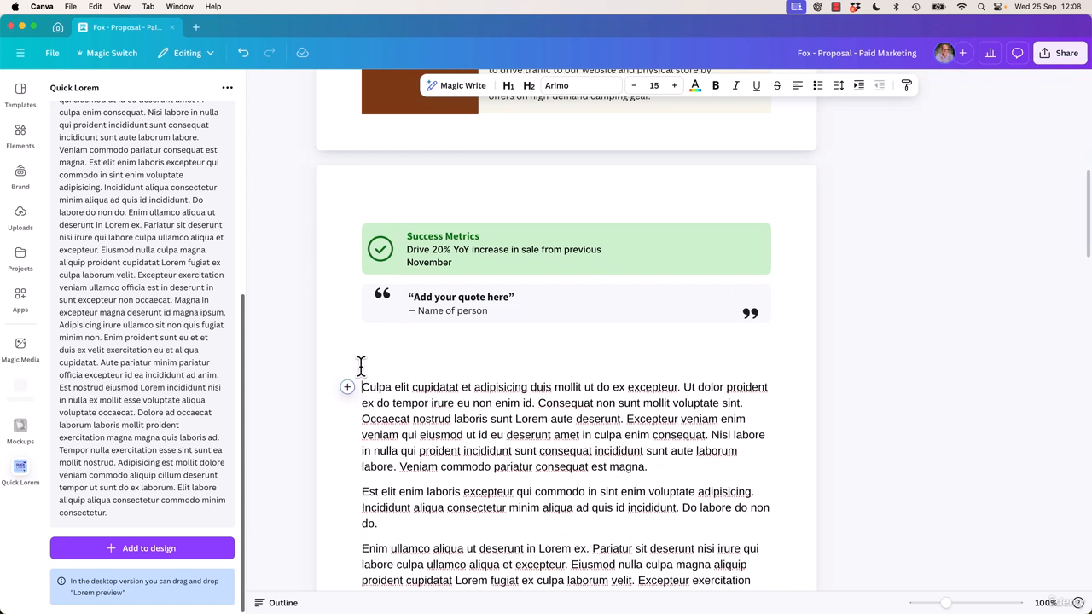
pyautogui.press('Up')
pyautogui.write('Heading ')
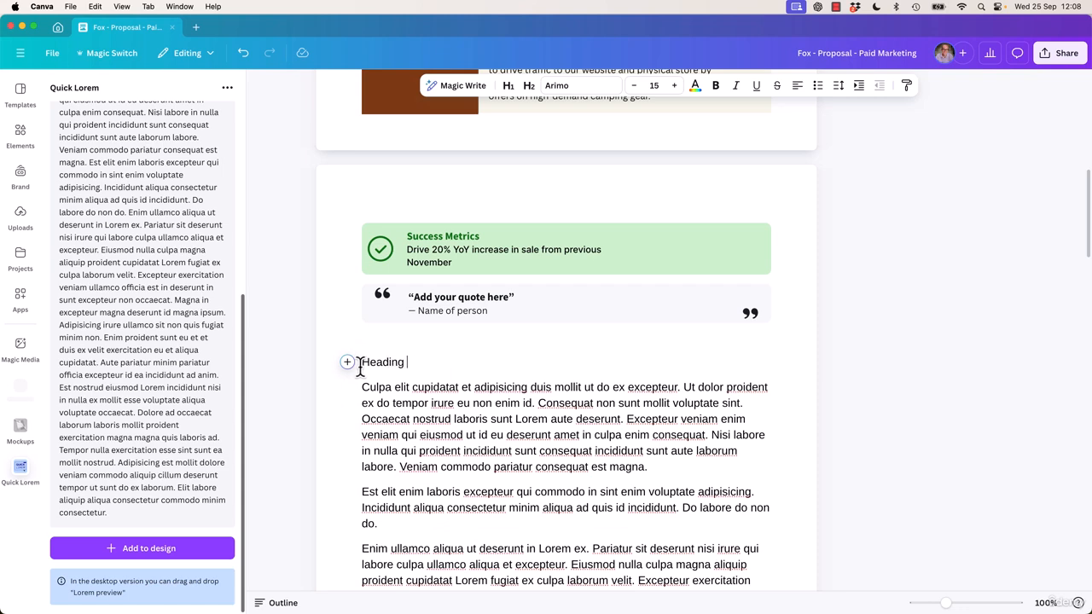
pyautogui.write('3')
pyautogui.tripleClick(393, 362)
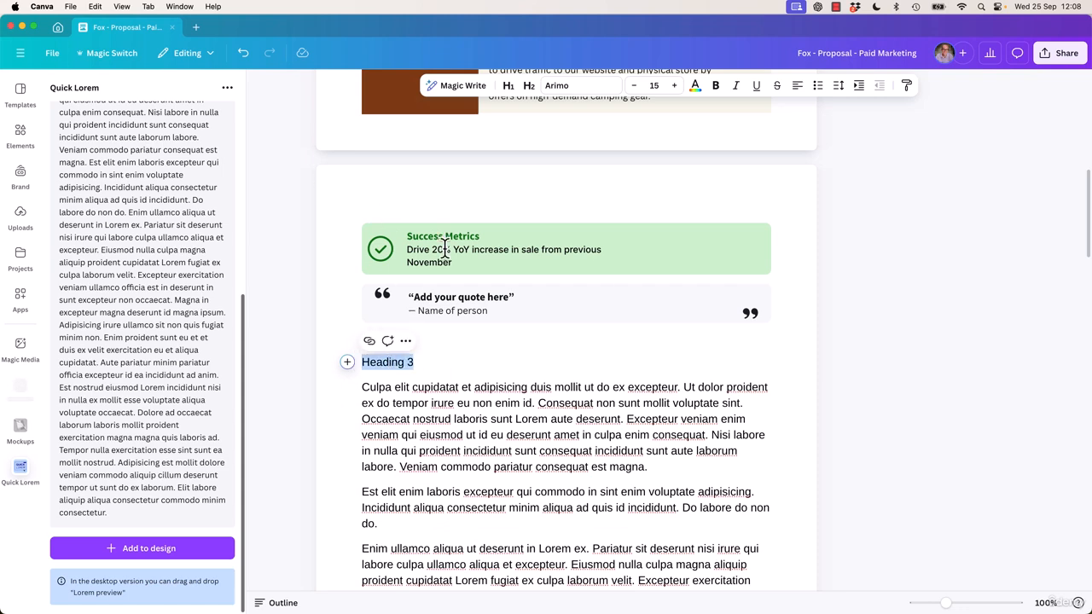
pyautogui.click(528, 86)
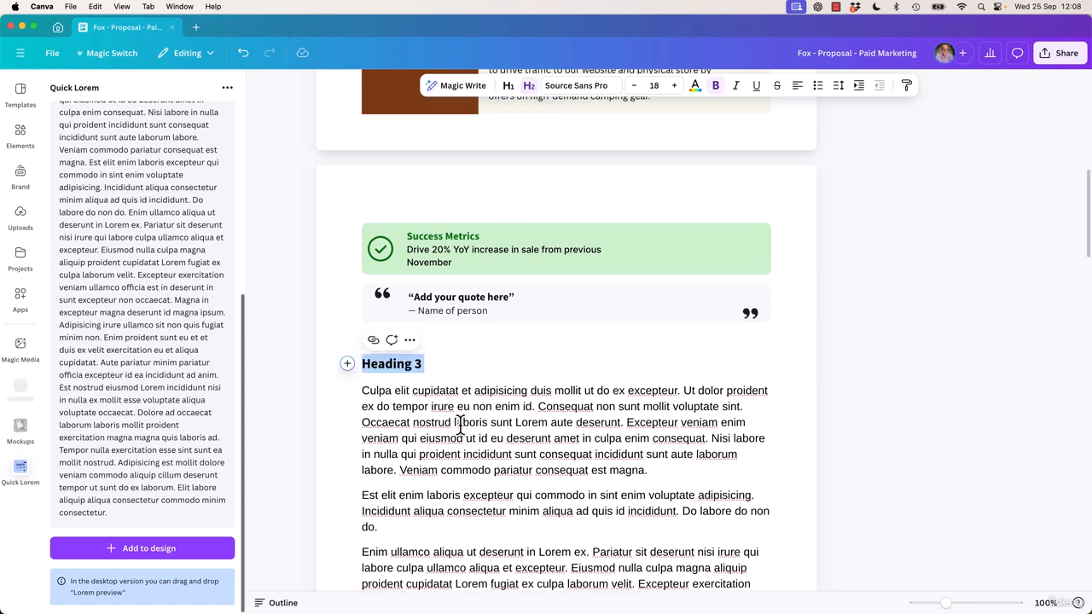
# - Paste a copy of the subheading below the third placeholder paragraph and change its text to "Heading 4"
pyautogui.scroll(-5, 461, 424)
pyautogui.click(471, 343)
pyautogui.press('Return')
pyautogui.press('super+v')
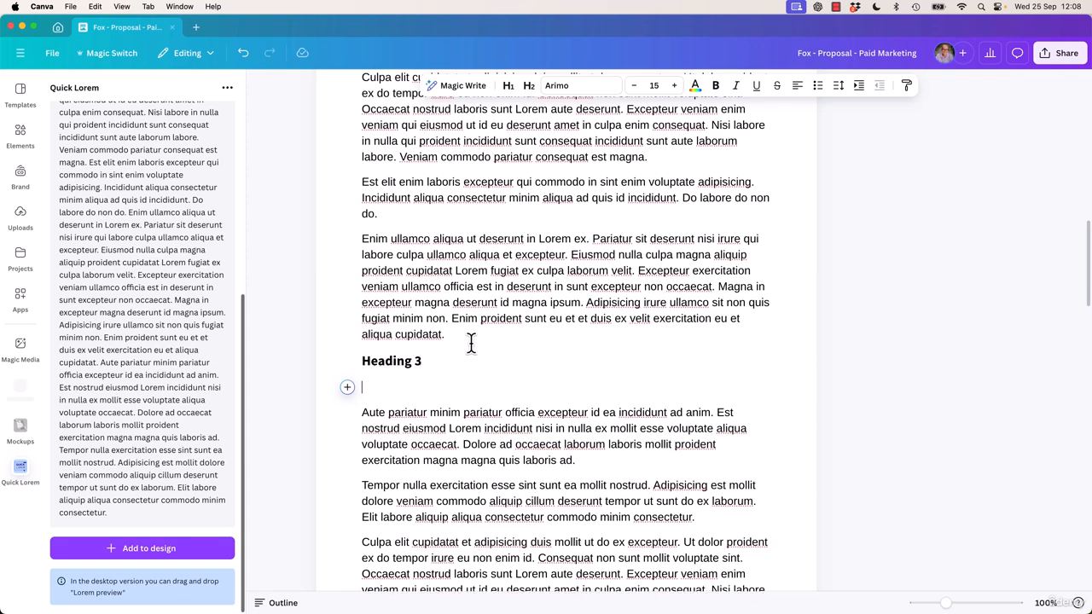
pyautogui.press('BackSpace')
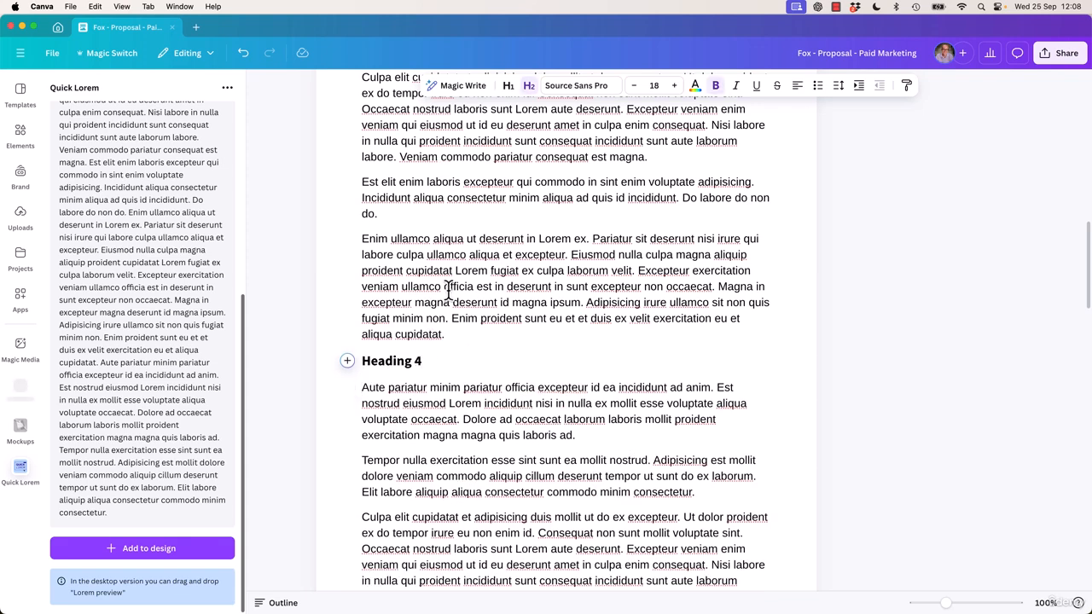
# - Make the whole paragraph directly below the "Heading 4" subheading bold
pyautogui.doubleClick(452, 389)
pyautogui.tripleClick(454, 390)
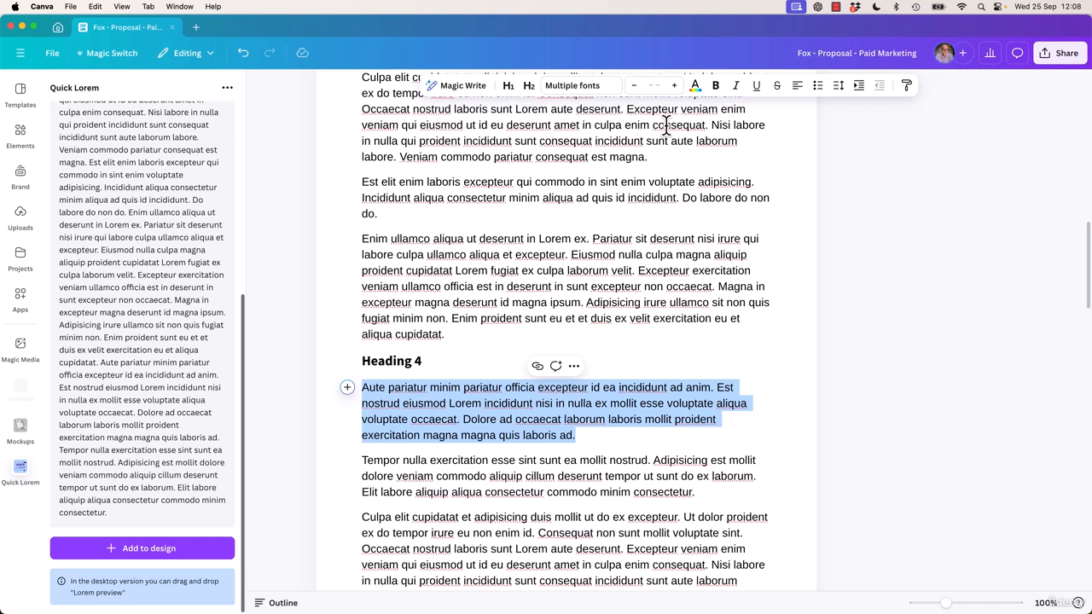
pyautogui.press('super+b')
pyautogui.press('Left')
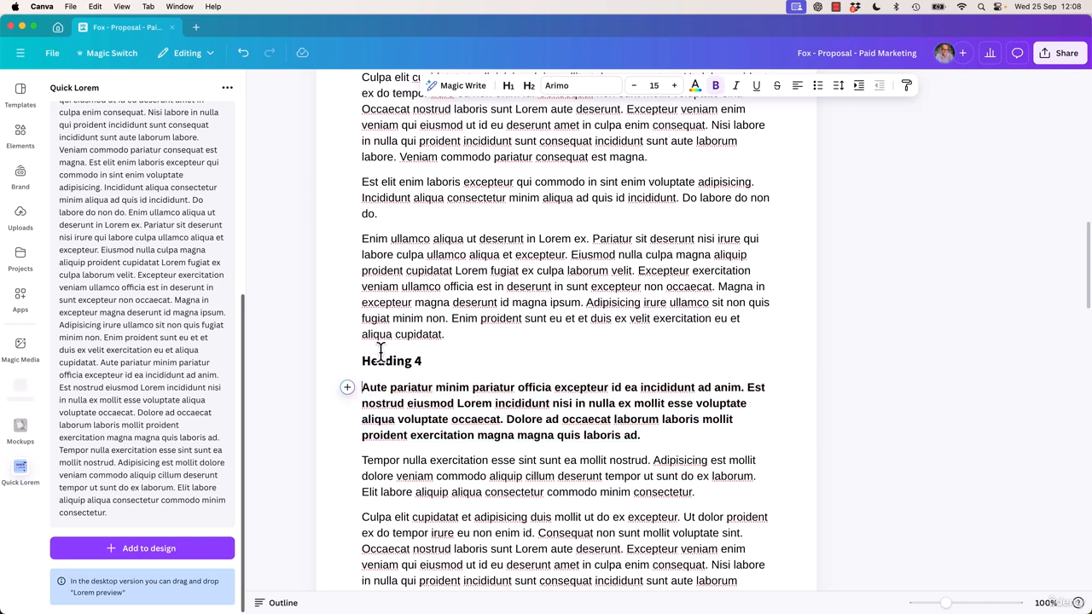
# - Increase the line spacing of the "Heading 4" subheading to 2.24
pyautogui.tripleClick(380, 353)
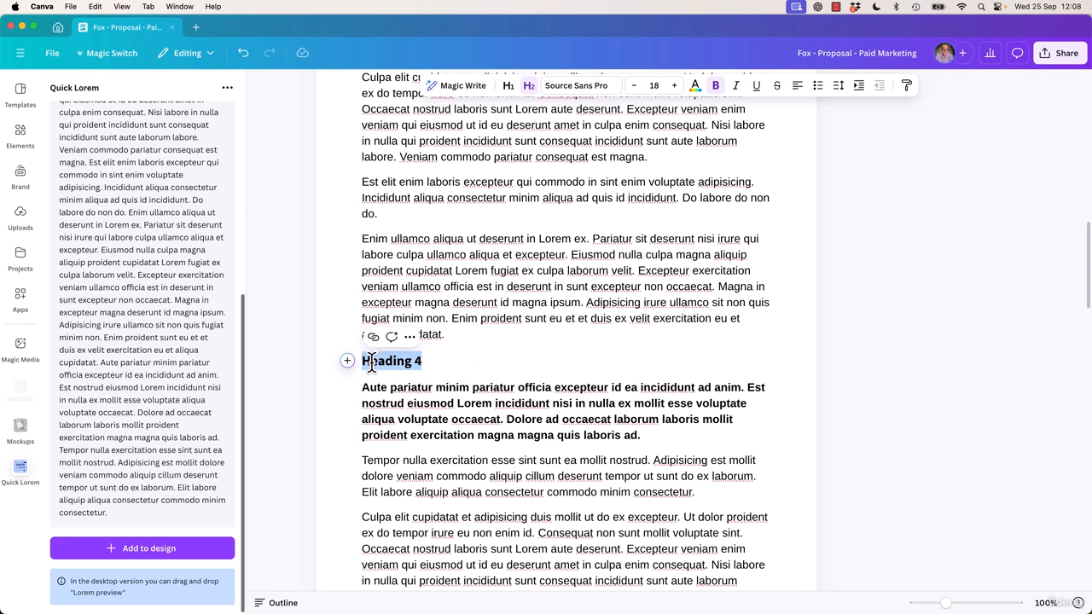
pyautogui.click(838, 86)
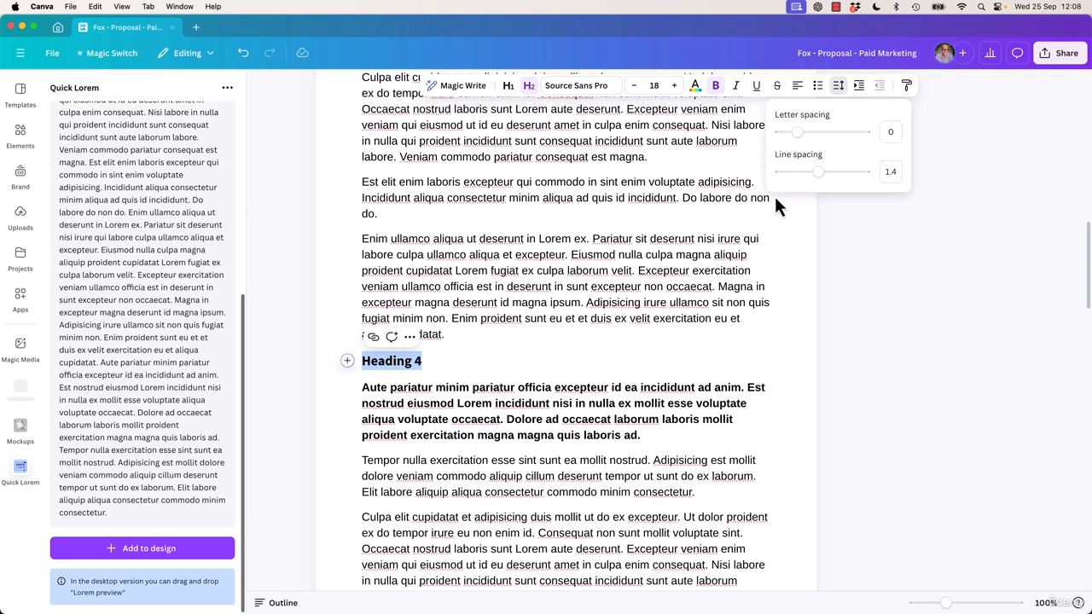
pyautogui.moveTo(821, 174); pyautogui.dragTo(858, 181)
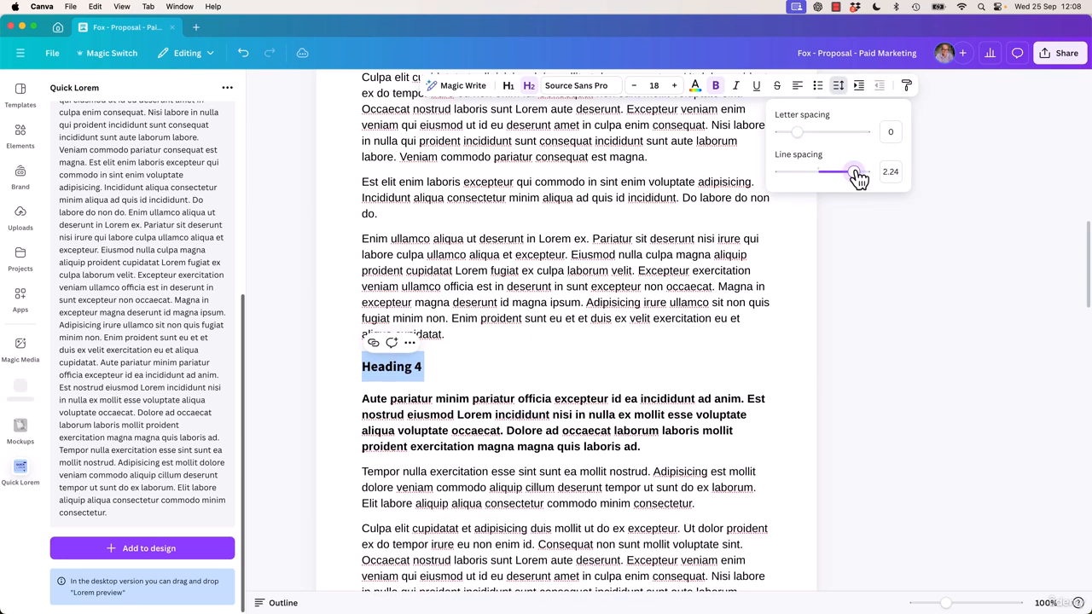
pyautogui.click(433, 380)
pyautogui.click(425, 420)
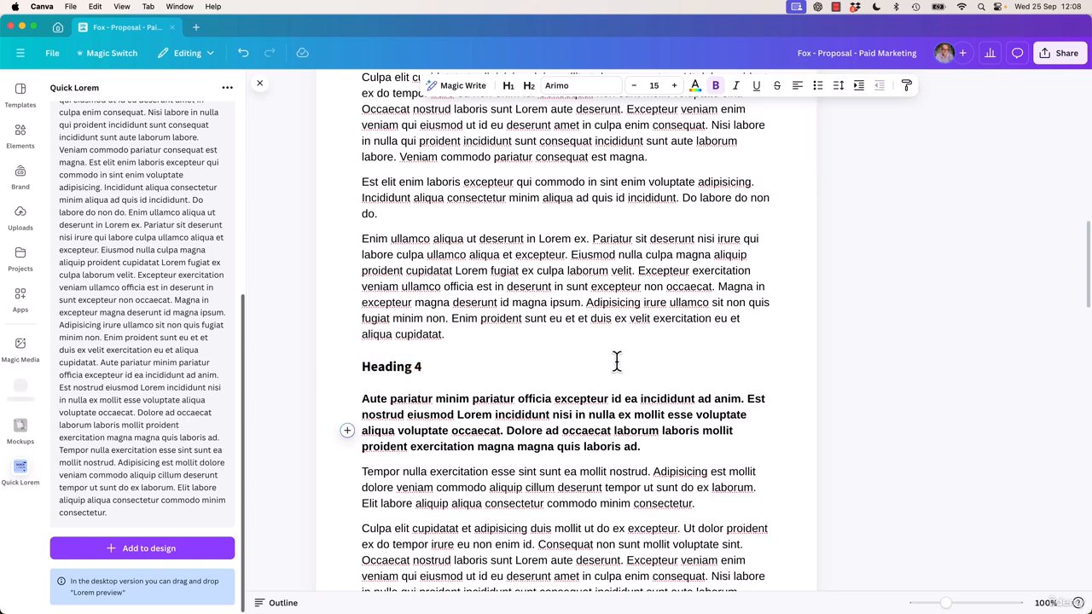
pyautogui.scroll(-5, 602, 388)
pyautogui.scroll(-3, 603, 395)
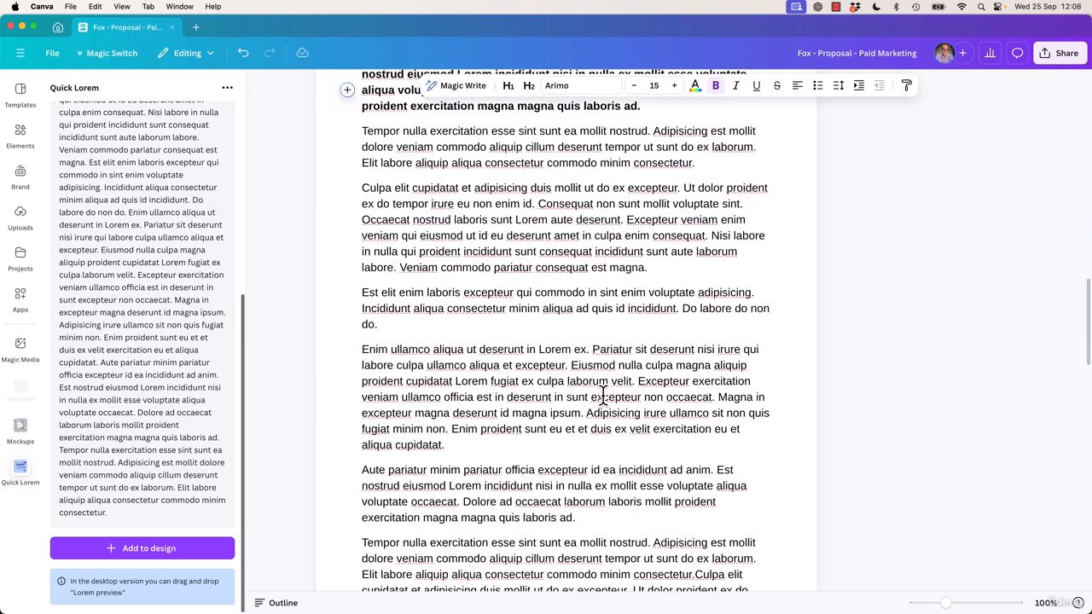
pyautogui.scroll(-3, 557, 366)
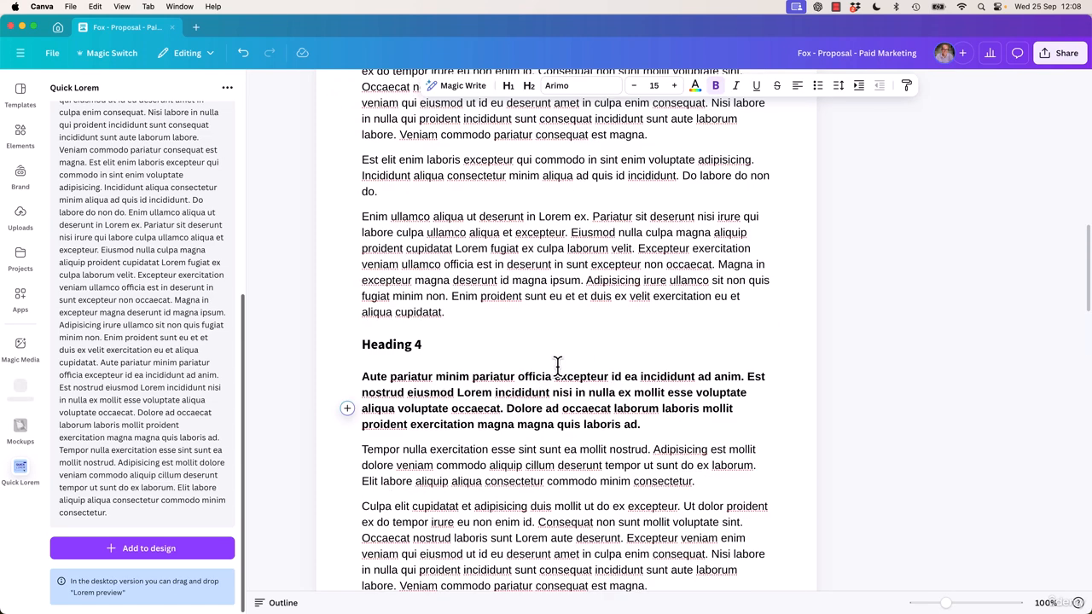
pyautogui.scroll(6, 556, 366)
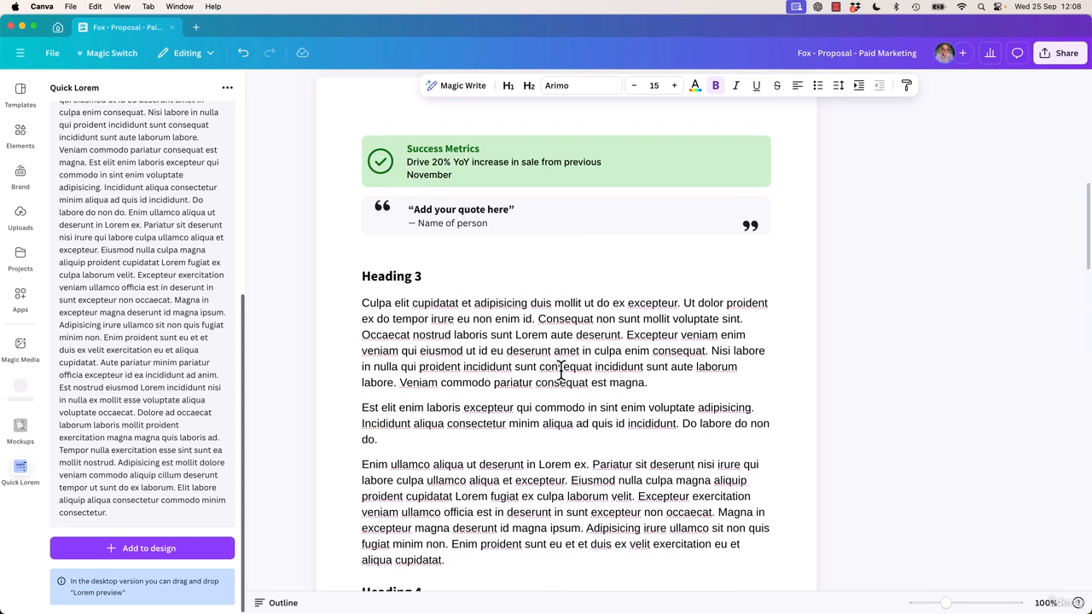